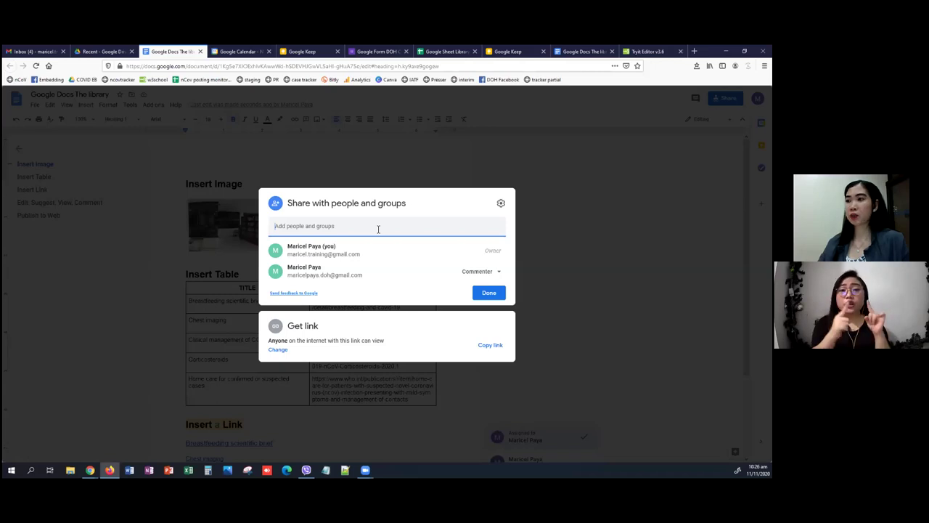
Review the document's link sharing settings, including the general access choices and the viewer, commenter and editor roles, then close the sharing dialog
{"action": "left_click", "coordinate": [378, 229]}
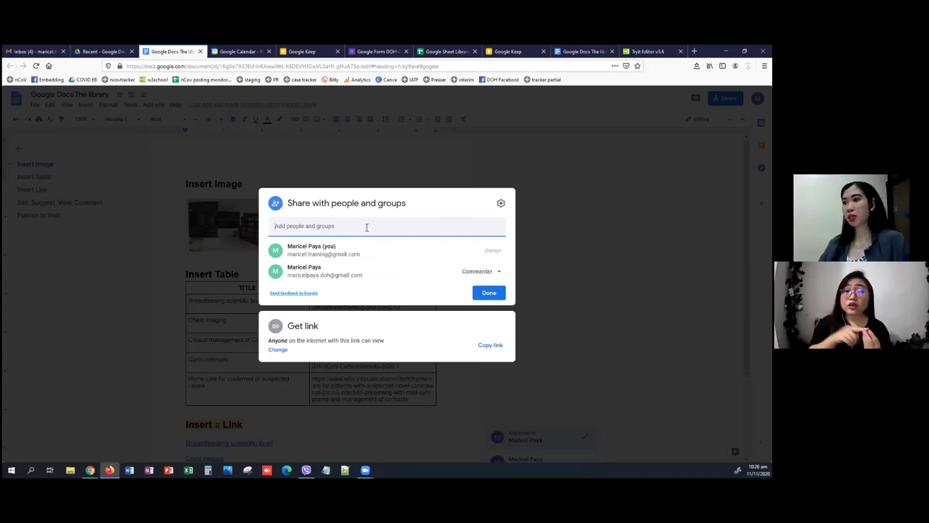
{"action": "left_click", "coordinate": [324, 345]}
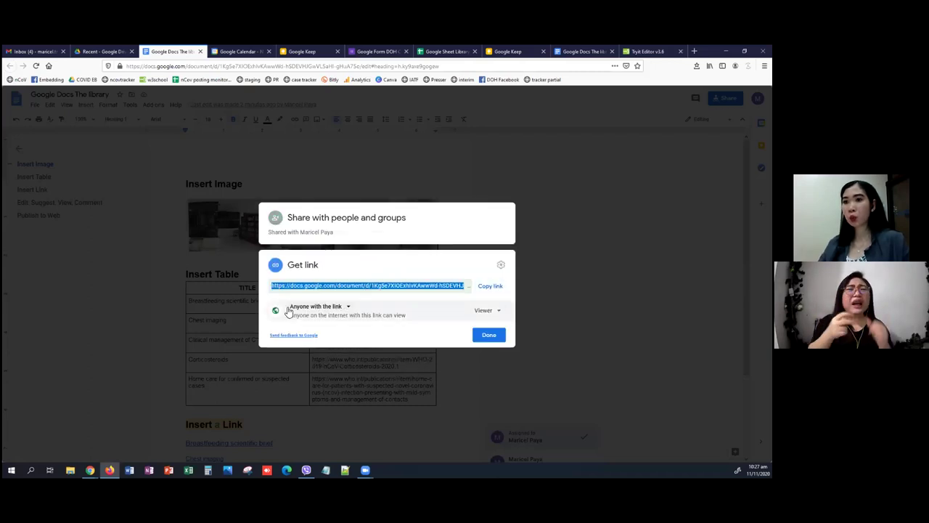
{"action": "left_click", "coordinate": [349, 309]}
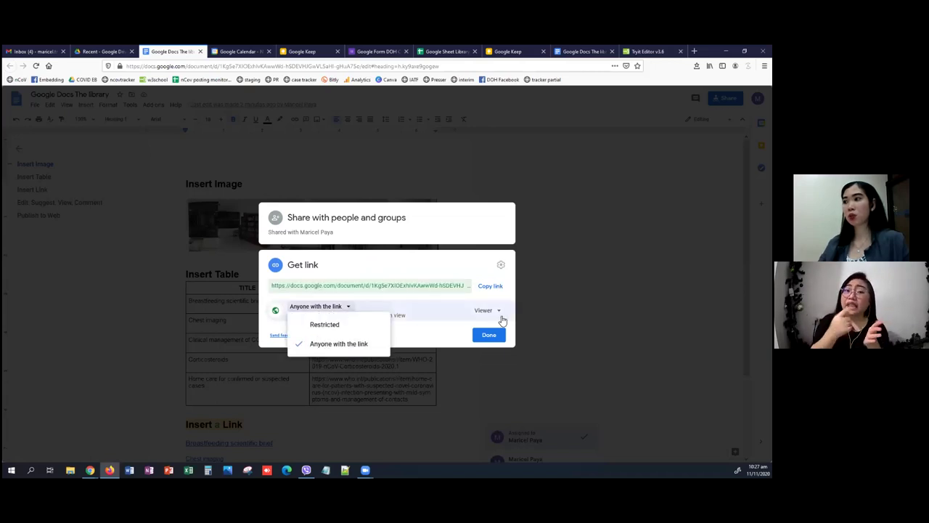
{"action": "left_click", "coordinate": [501, 317]}
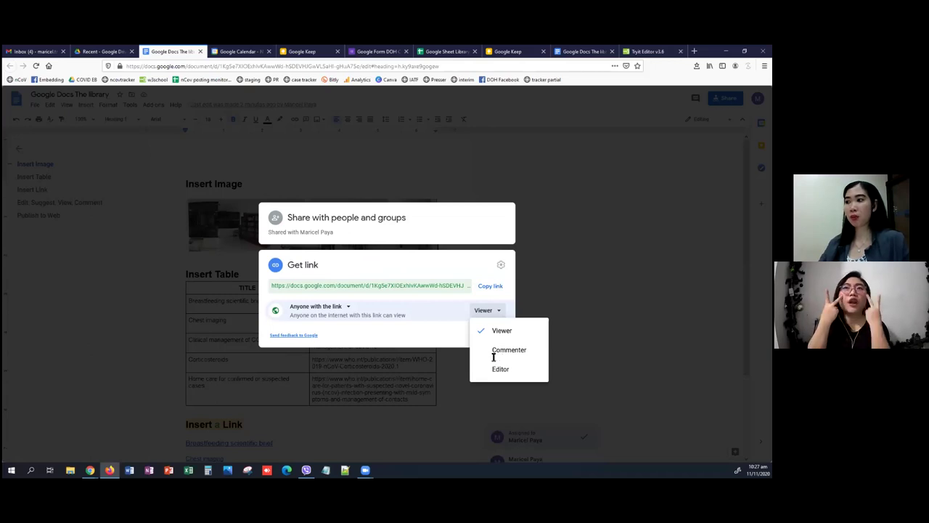
{"action": "left_click", "coordinate": [419, 289]}
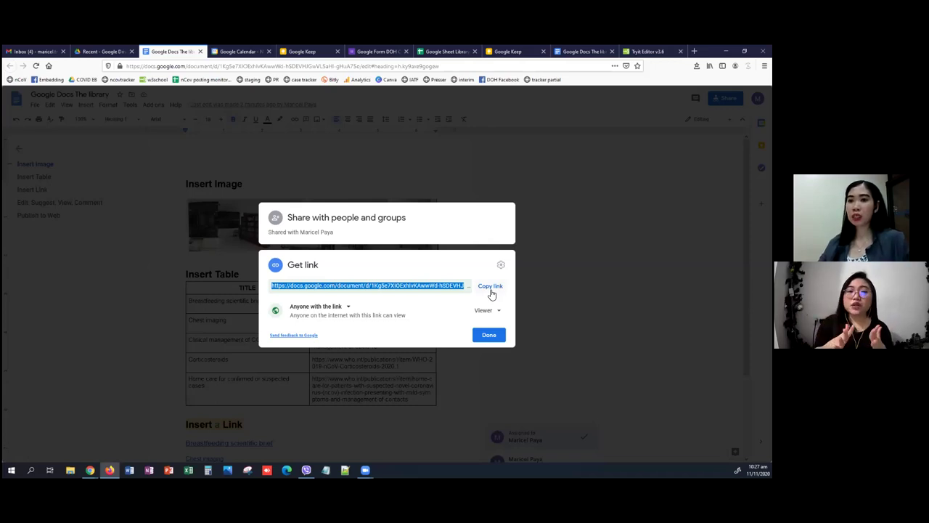
{"action": "left_click", "coordinate": [594, 293]}
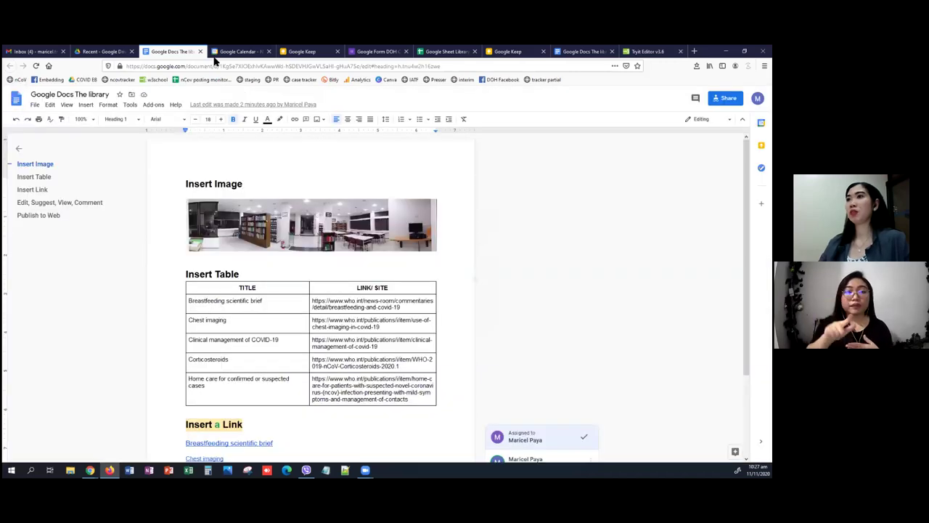
Close the Google Docs The library document and open Google Sheet Library Monitoring from the recent Drive files
{"action": "left_click", "coordinate": [201, 52]}
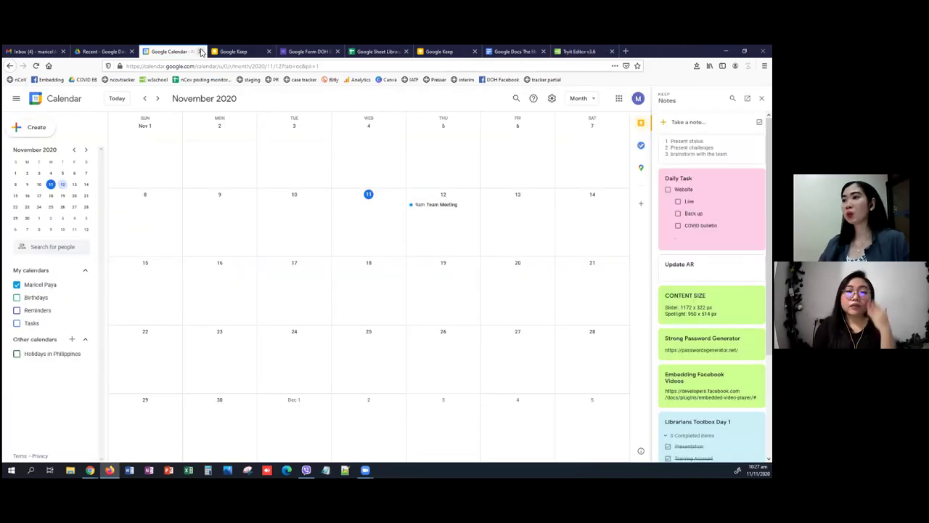
{"action": "left_click", "coordinate": [109, 52]}
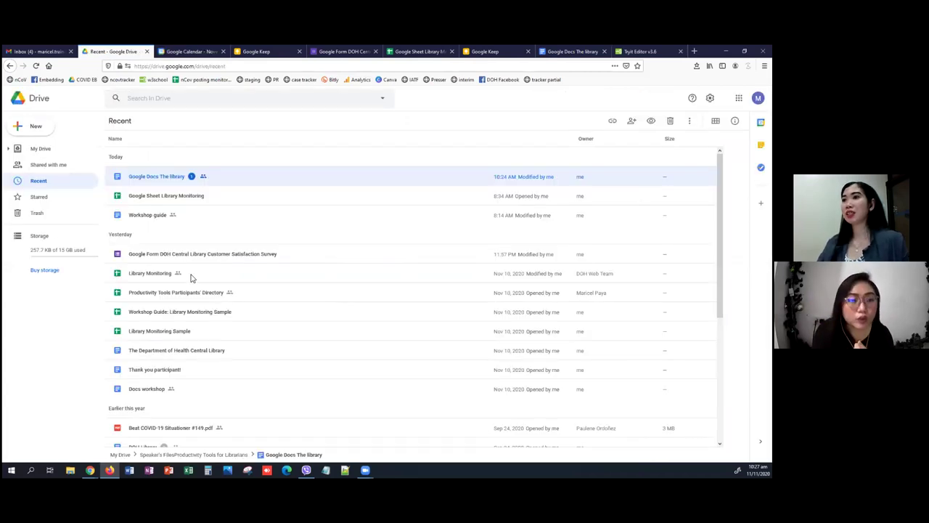
{"action": "double_click", "coordinate": [137, 201]}
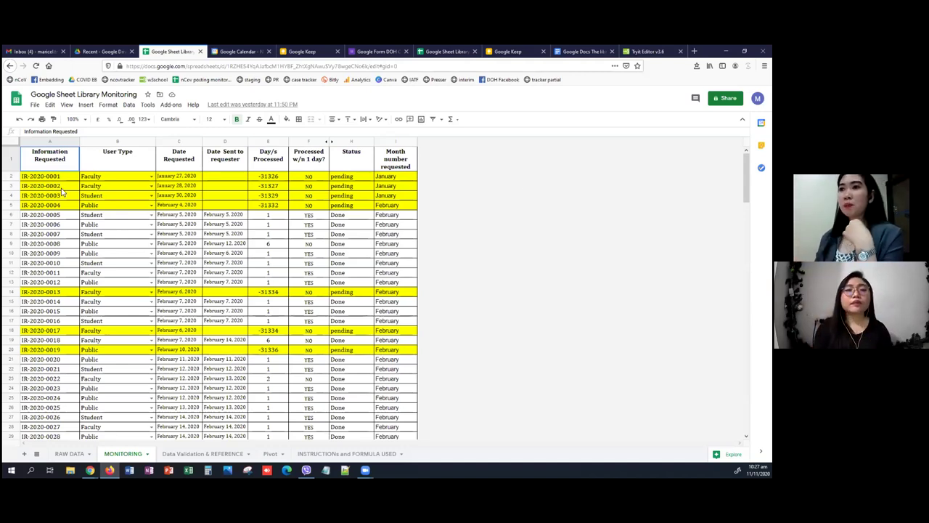
Examine the MONITORING sheet's column headings from User Type to Month number requested, along with the Status entries
{"action": "left_click", "coordinate": [116, 161]}
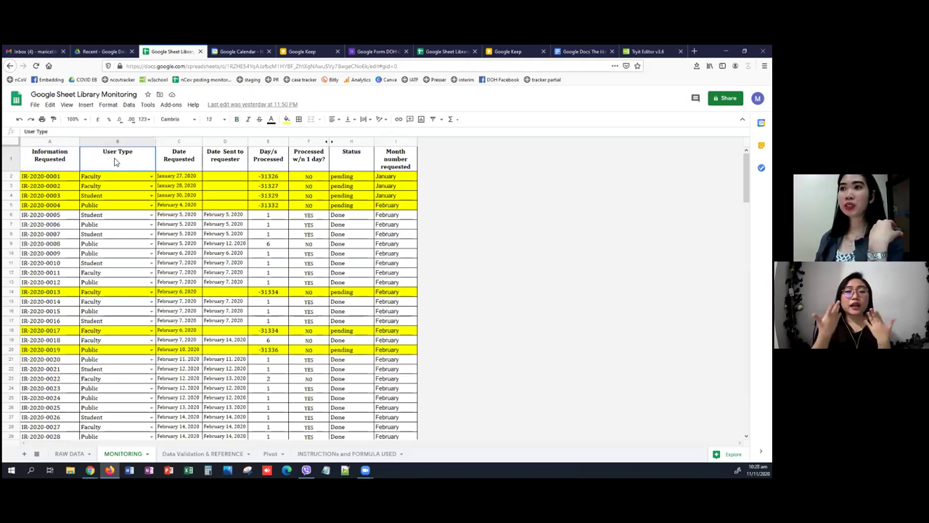
{"action": "left_click", "coordinate": [214, 168]}
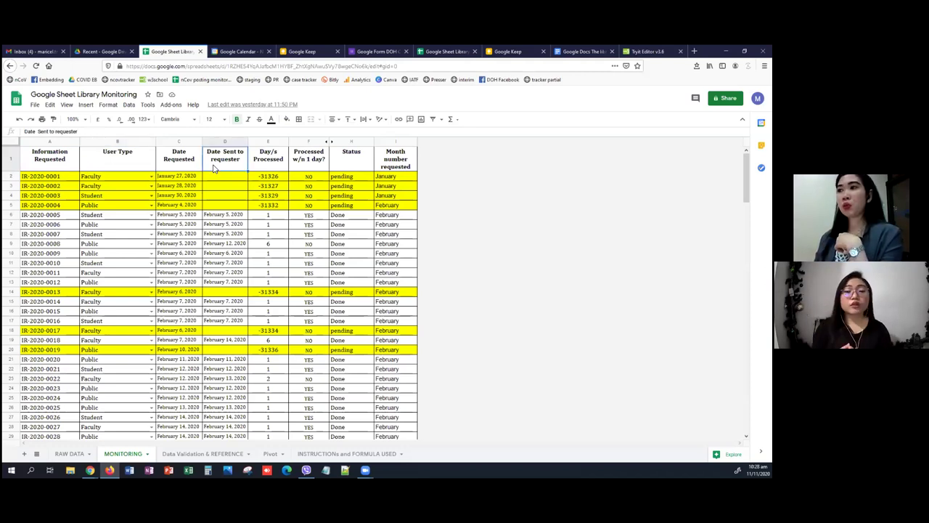
{"action": "left_click", "coordinate": [263, 164]}
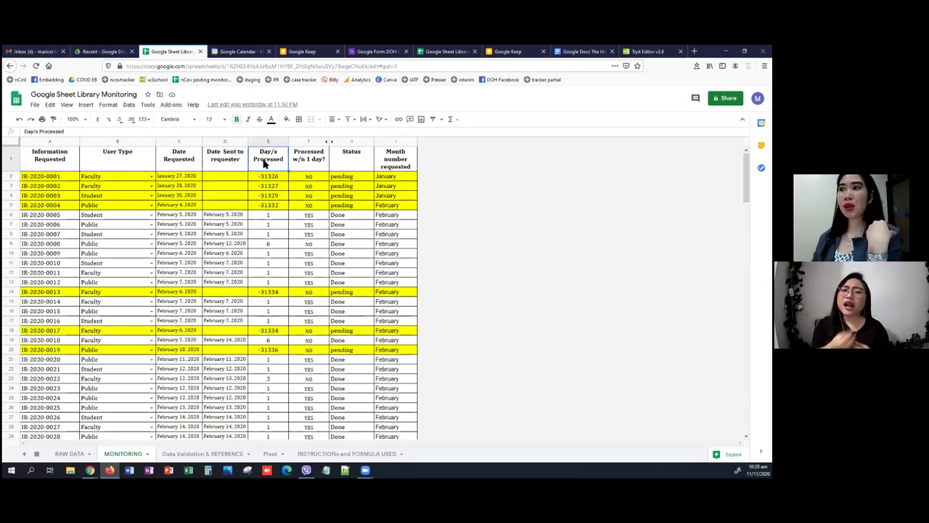
{"action": "left_click", "coordinate": [295, 165]}
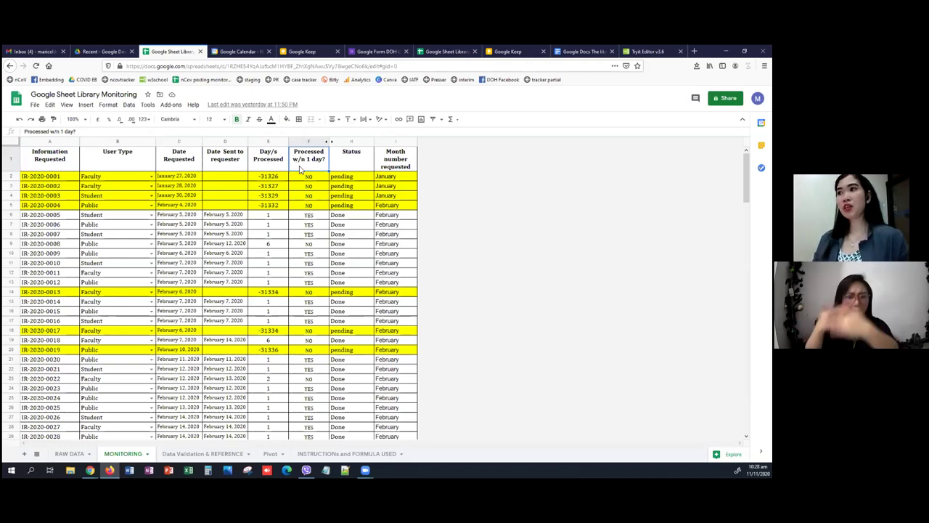
{"action": "left_click", "coordinate": [345, 169]}
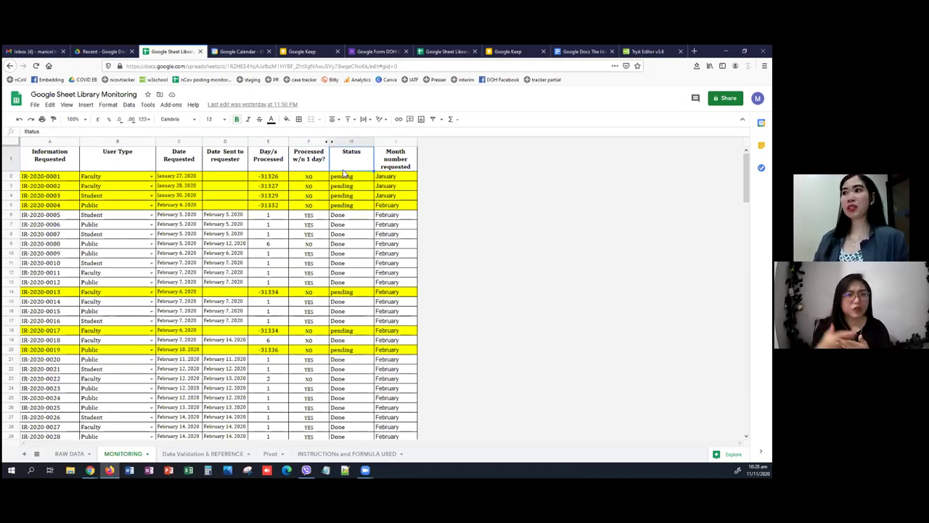
{"action": "left_click", "coordinate": [388, 167]}
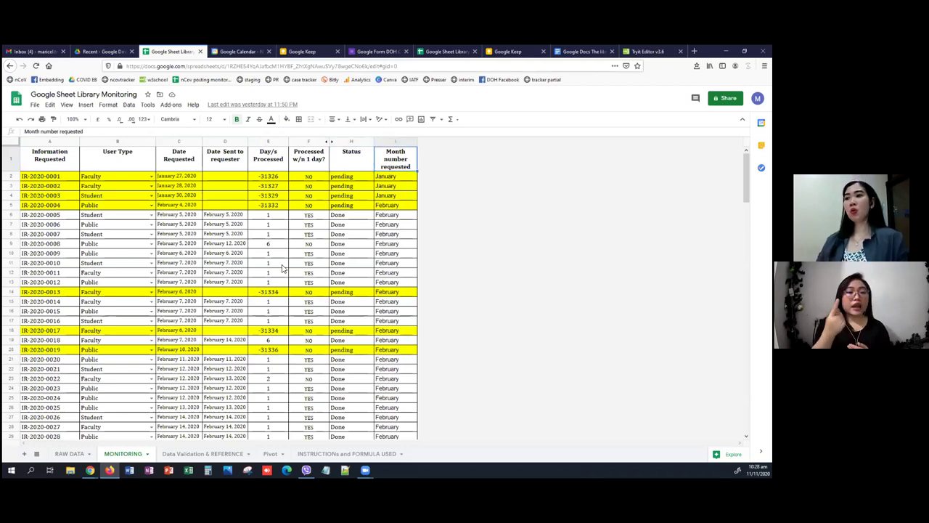
{"action": "left_click", "coordinate": [367, 254]}
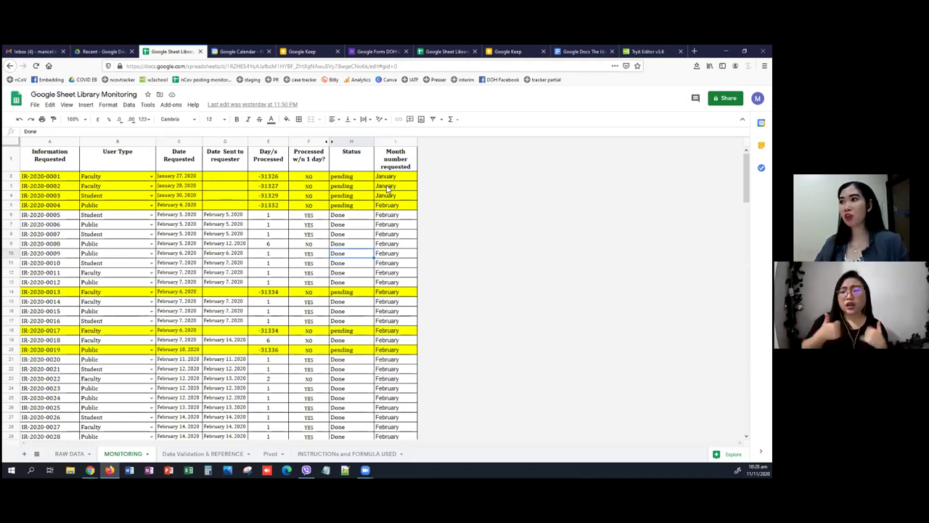
{"action": "left_click", "coordinate": [380, 225]}
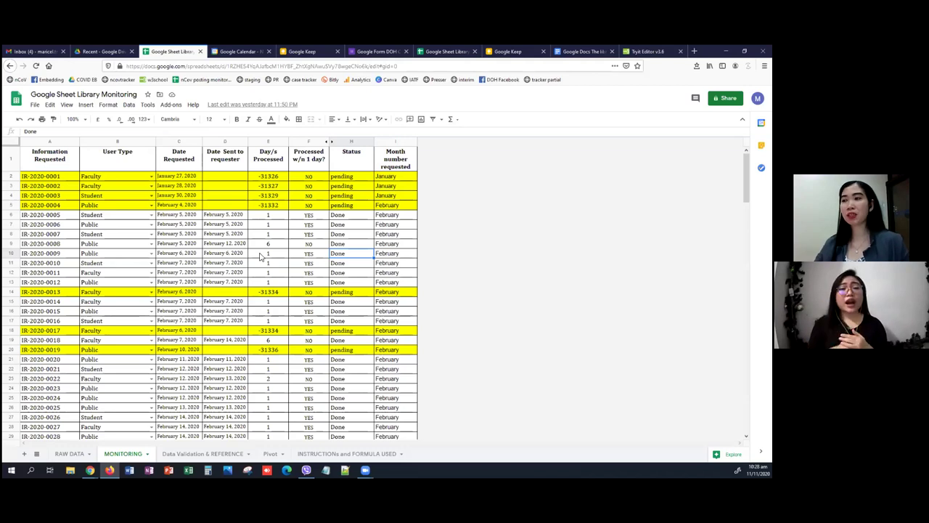
Inspect the first record's sent date and Status formula on MONITORING, and compare that sheet with RAW DATA
{"action": "left_click", "coordinate": [219, 179]}
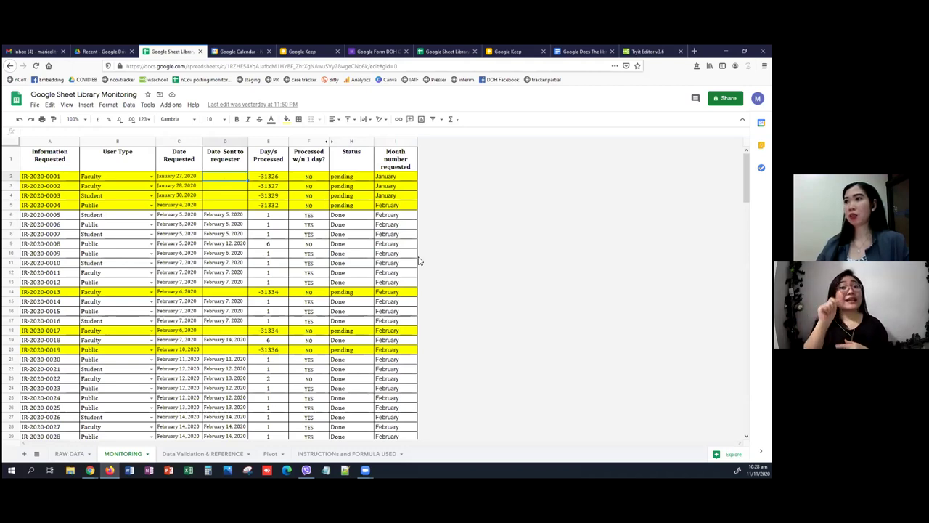
{"action": "key", "text": "Right"}
{"action": "key", "text": "Right"}
{"action": "key", "text": "Right"}
{"action": "key", "text": "Right"}
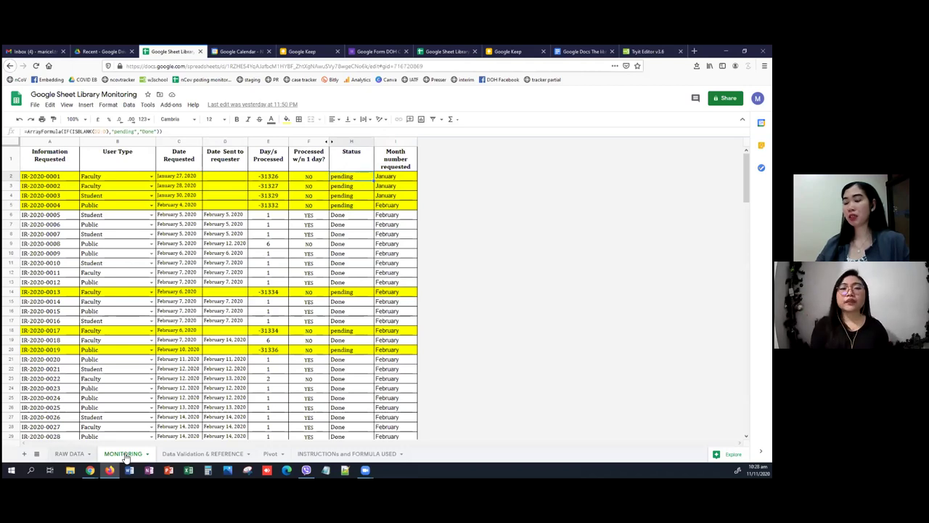
{"action": "key", "text": "ctrl+Page_Up"}
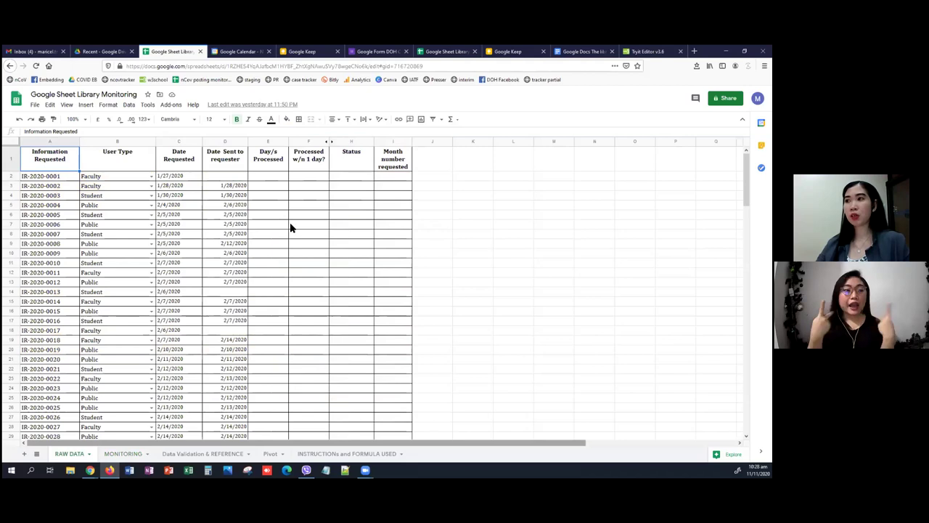
{"action": "left_click", "coordinate": [393, 272]}
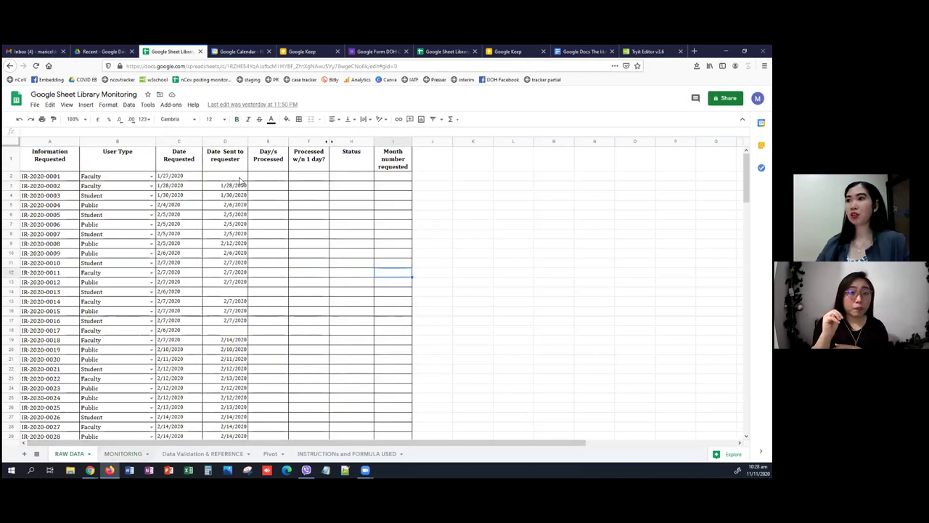
{"action": "key", "text": "ctrl+Page_Down"}
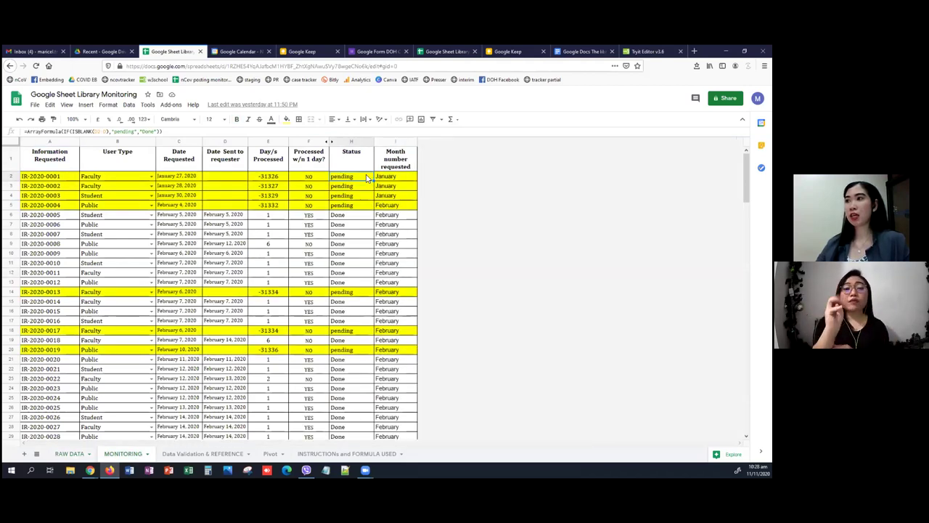
Copy the first record's requested date, January 27, 2020, into its Date Sent to requester cell
{"action": "left_click", "coordinate": [188, 179]}
{"action": "key", "text": "ctrl+c"}
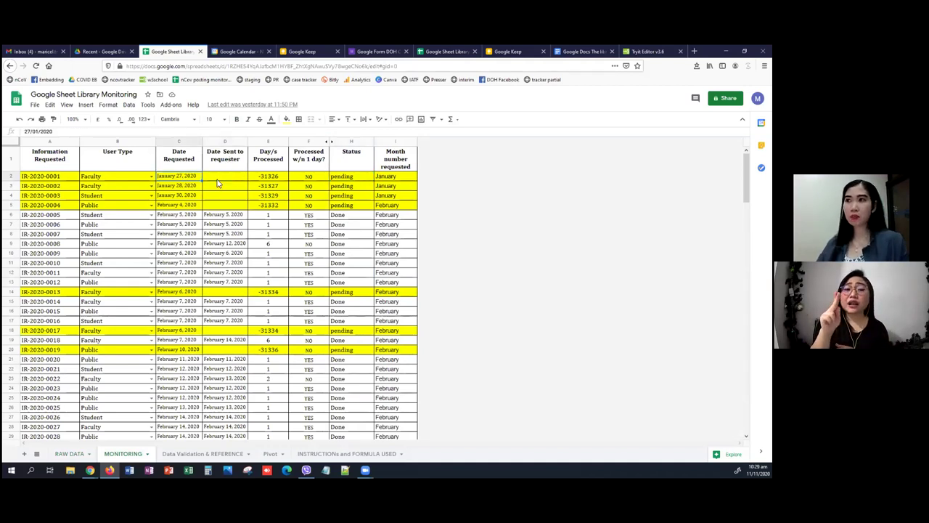
{"action": "key", "text": "Right"}
{"action": "key", "text": "Right"}
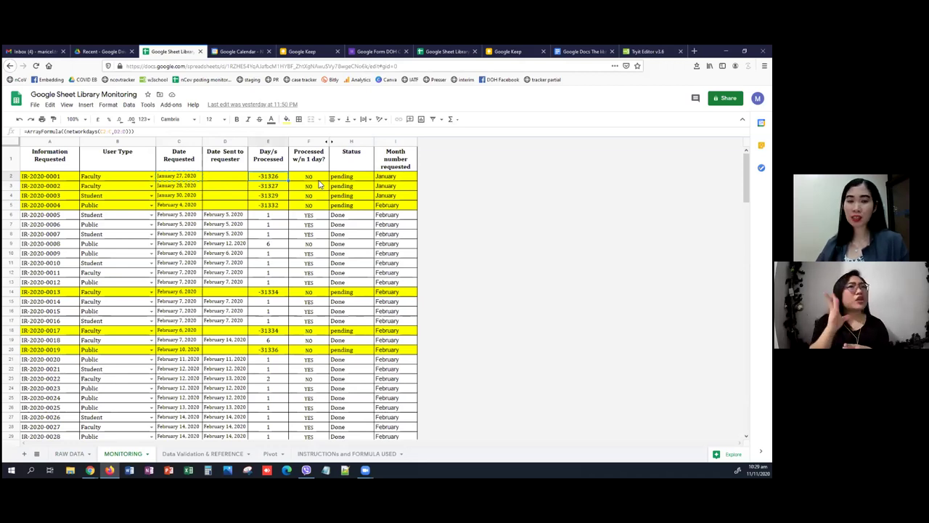
{"action": "key", "text": "Right"}
{"action": "key", "text": "Right"}
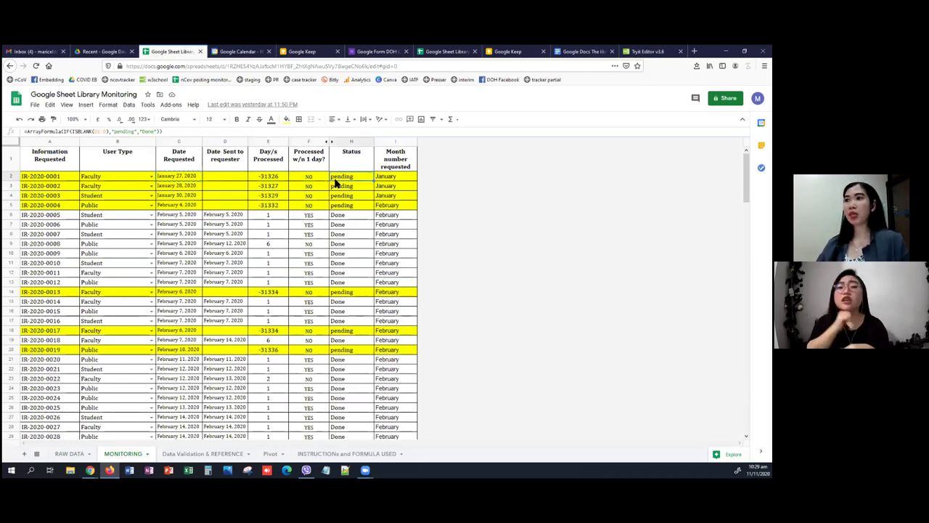
{"action": "left_click", "coordinate": [222, 177]}
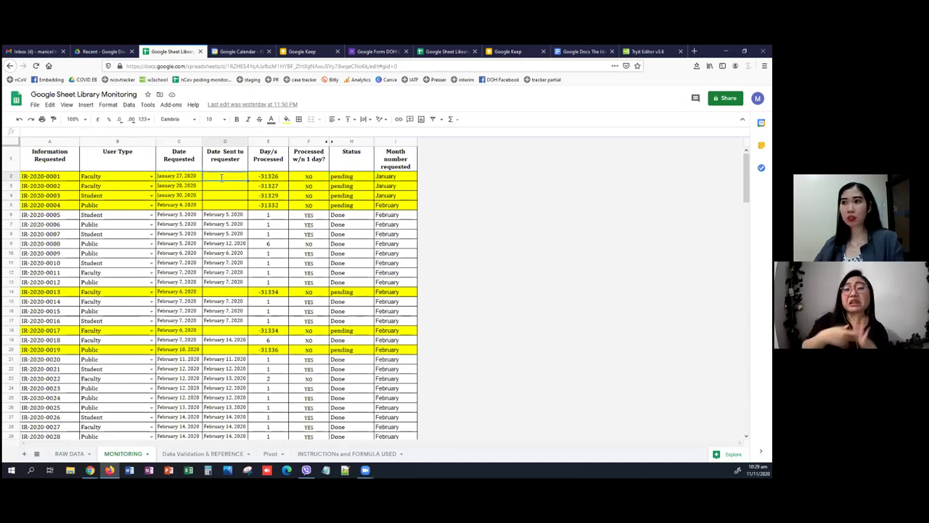
{"action": "key", "text": "ctrl+v"}
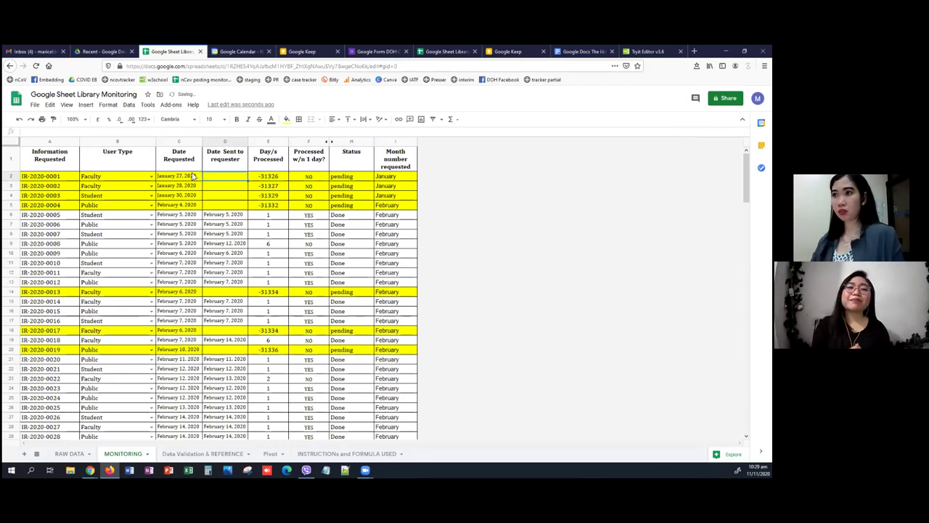
{"action": "key", "text": "Left"}
{"action": "key", "text": "Up"}
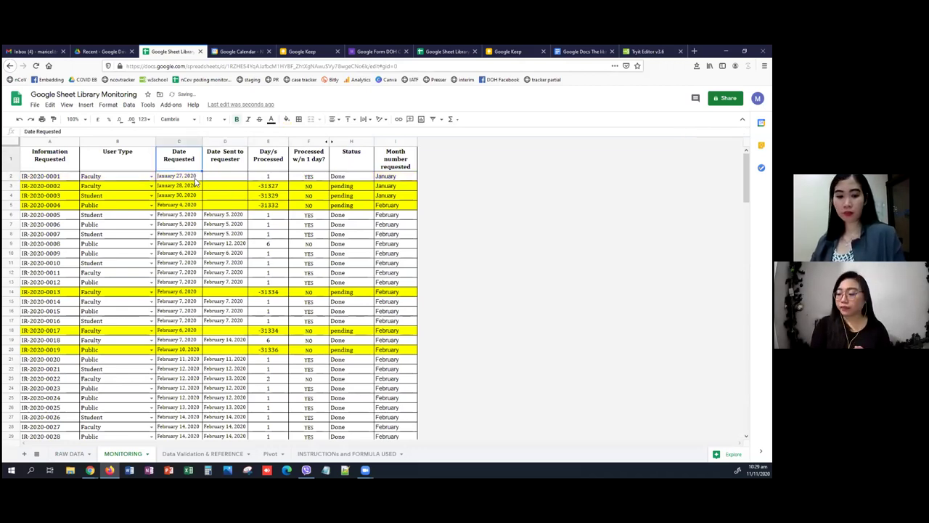
{"action": "left_click", "coordinate": [227, 180]}
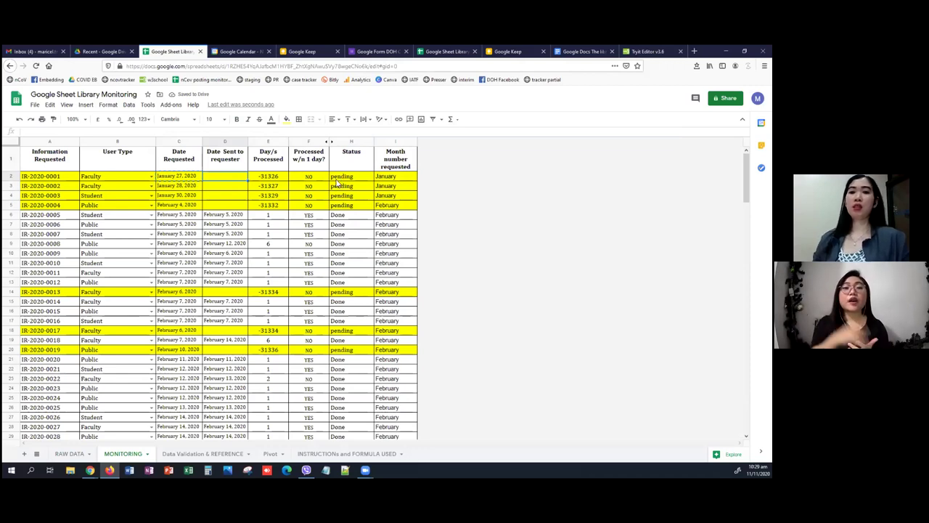
{"action": "key", "text": "ctrl+v"}
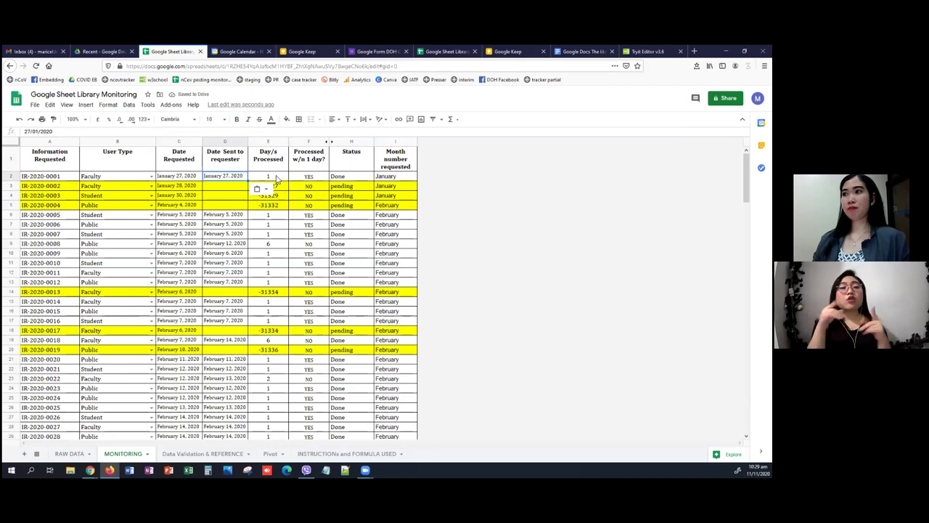
Check the Status and Processed w/n 1 day formulas in the first record and the corresponding cells in row 8
{"action": "key", "text": "Right"}
{"action": "key", "text": "Right"}
{"action": "key", "text": "Right"}
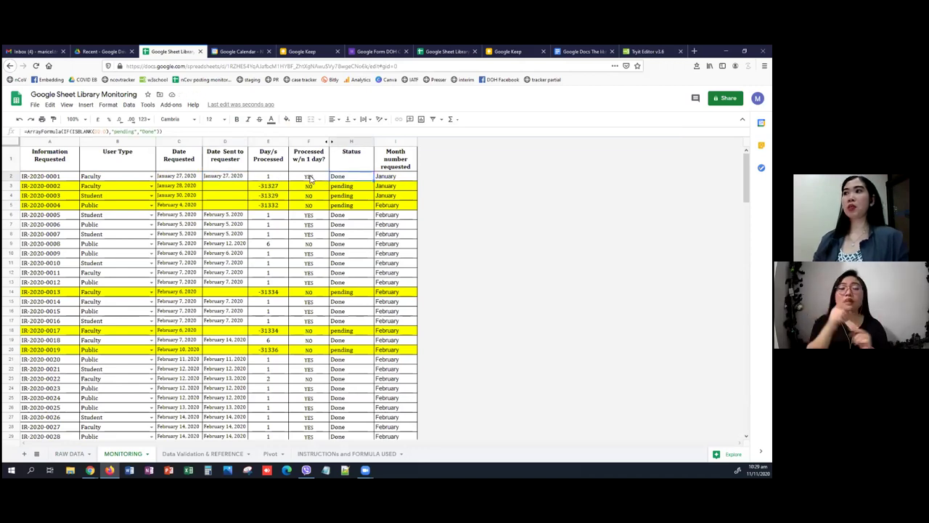
{"action": "key", "text": "Left"}
{"action": "key", "text": "Left"}
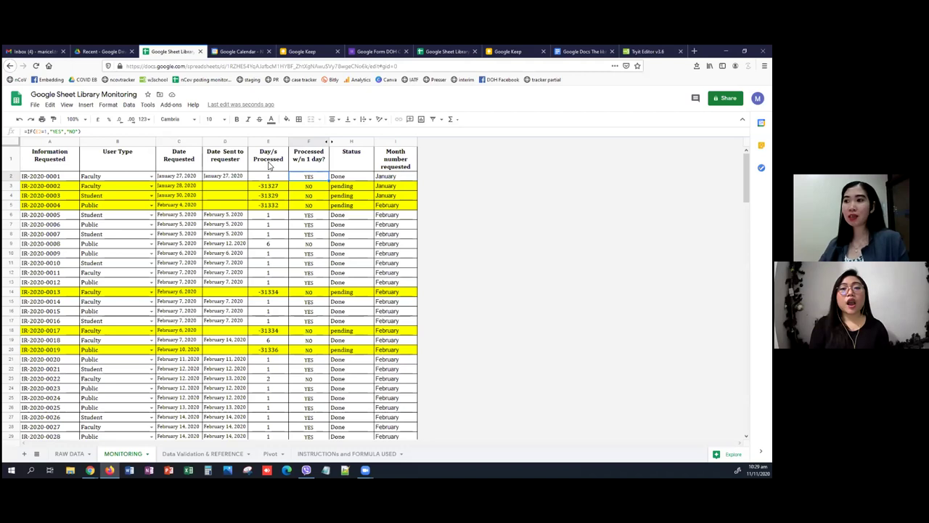
{"action": "left_click", "coordinate": [331, 245]}
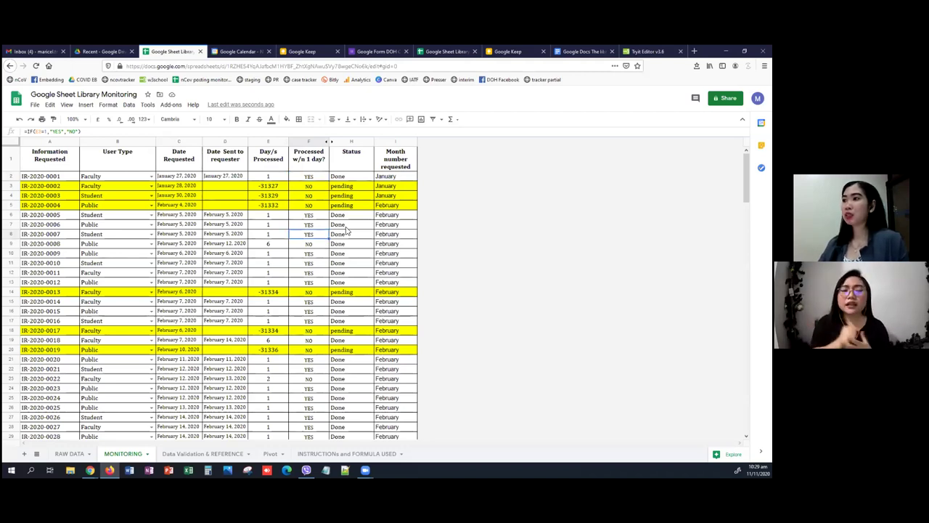
{"action": "left_click", "coordinate": [310, 234]}
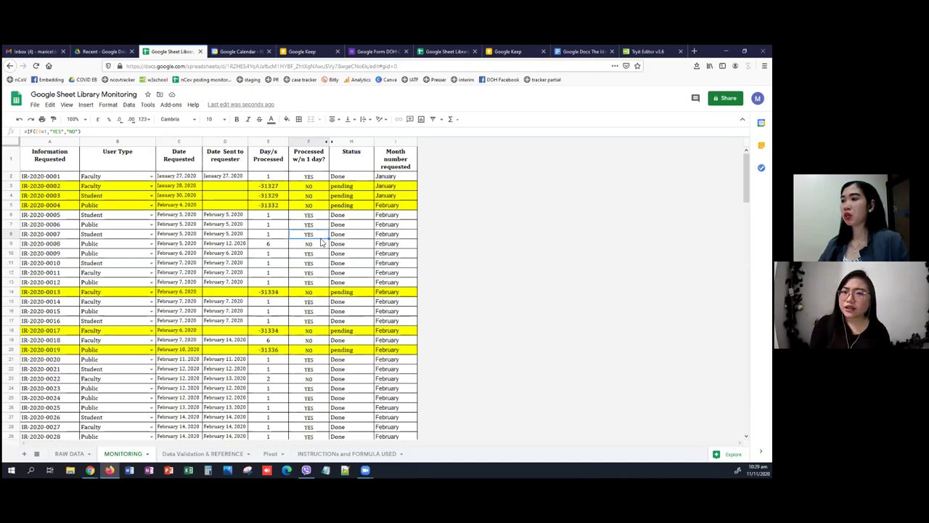
{"action": "key", "text": "Right"}
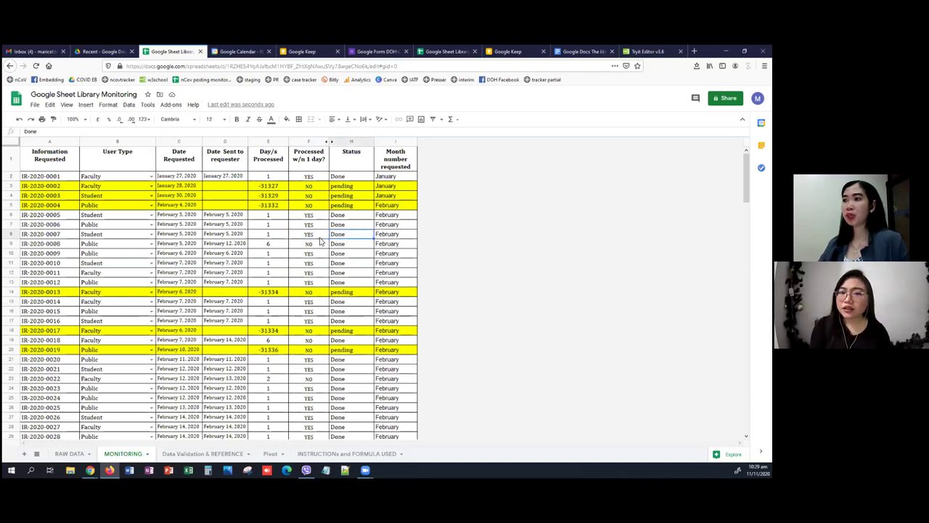
Check the Processed w/n 1 day formula in row 8 and look through the MONITORING records to the end of the sheet
{"action": "key", "text": "Left"}
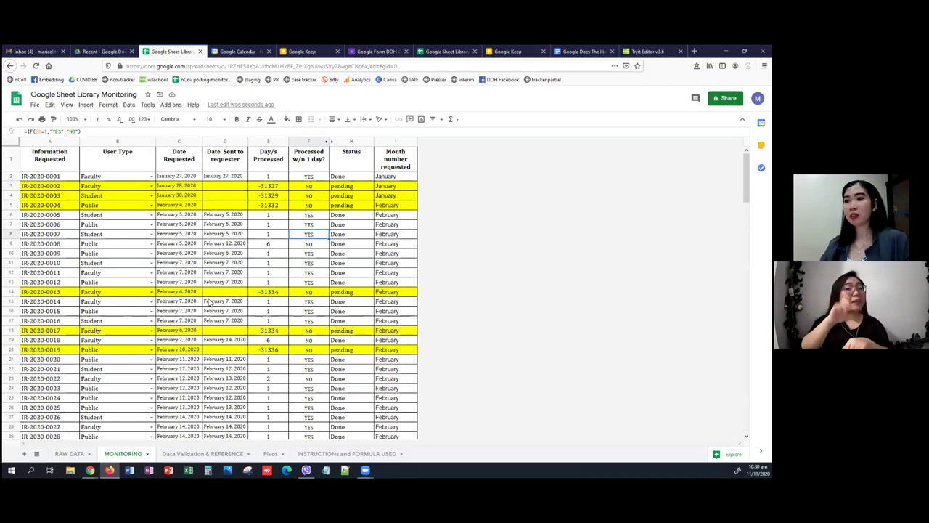
{"action": "scroll", "coordinate": [209, 302], "scroll_direction": "down", "scroll_amount": 10}
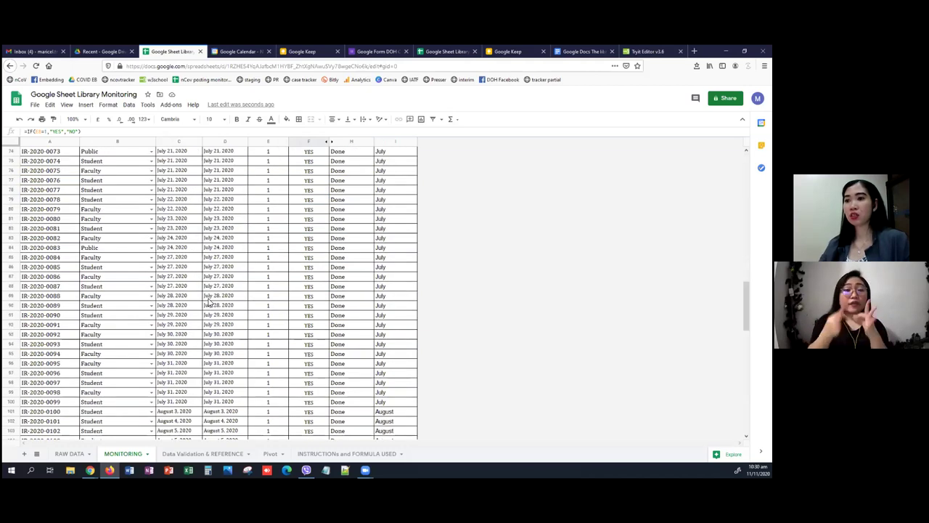
{"action": "scroll", "coordinate": [208, 302], "scroll_direction": "down", "scroll_amount": 8}
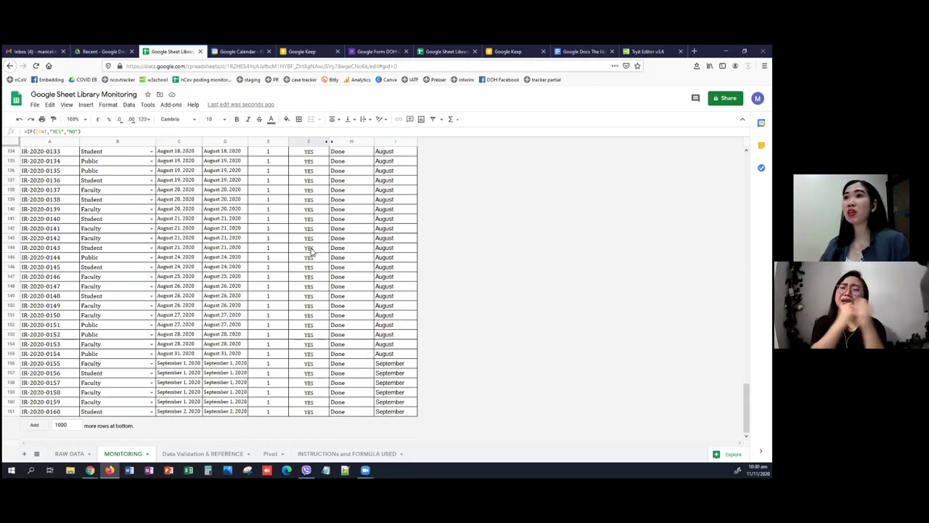
Review the spreadsheet's version history with its dated versions and highlighted changes, and return to the MONITORING sheet
{"action": "key", "text": "alt+f"}
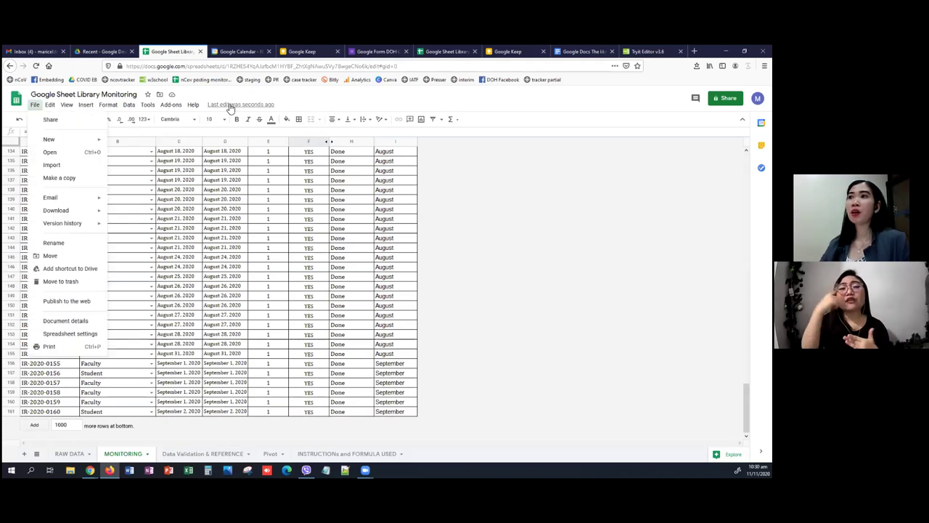
{"action": "scroll", "coordinate": [230, 107], "scroll_direction": "up", "scroll_amount": 15}
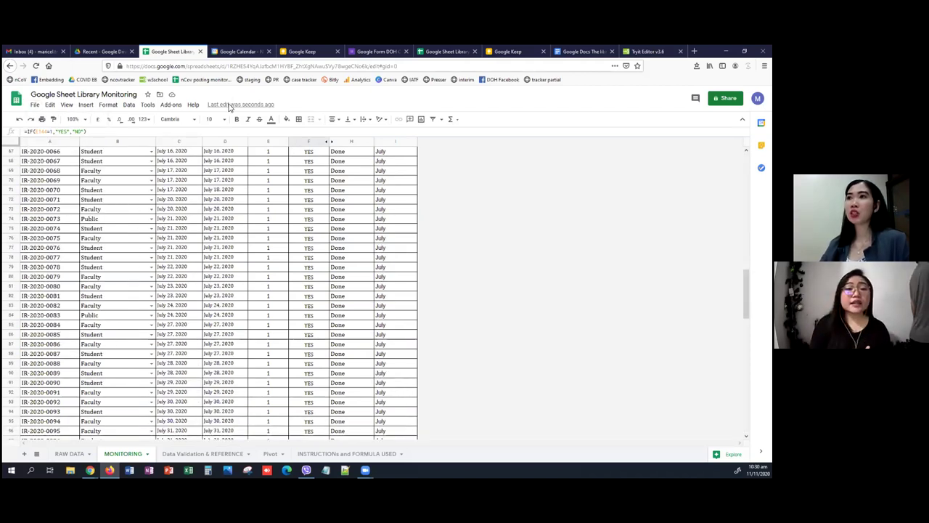
{"action": "left_click", "coordinate": [229, 105]}
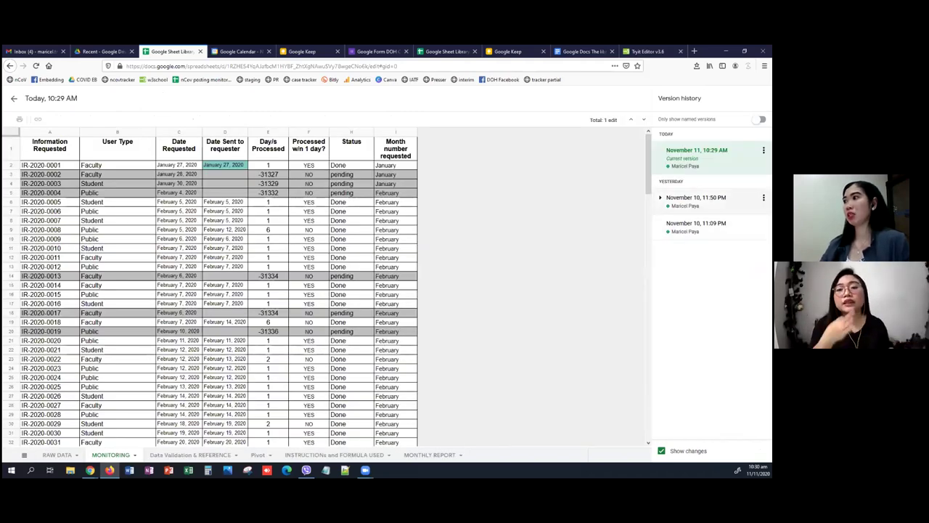
{"action": "left_click", "coordinate": [696, 223]}
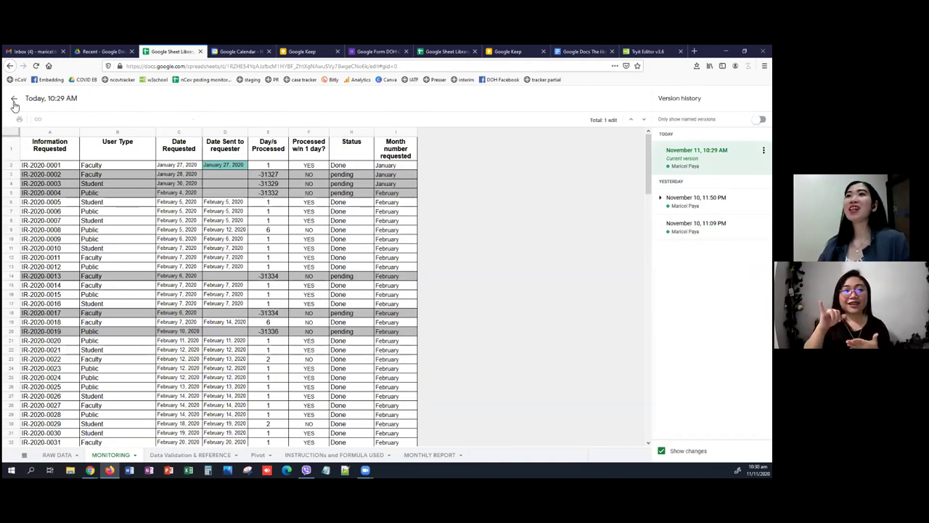
{"action": "left_click", "coordinate": [13, 101]}
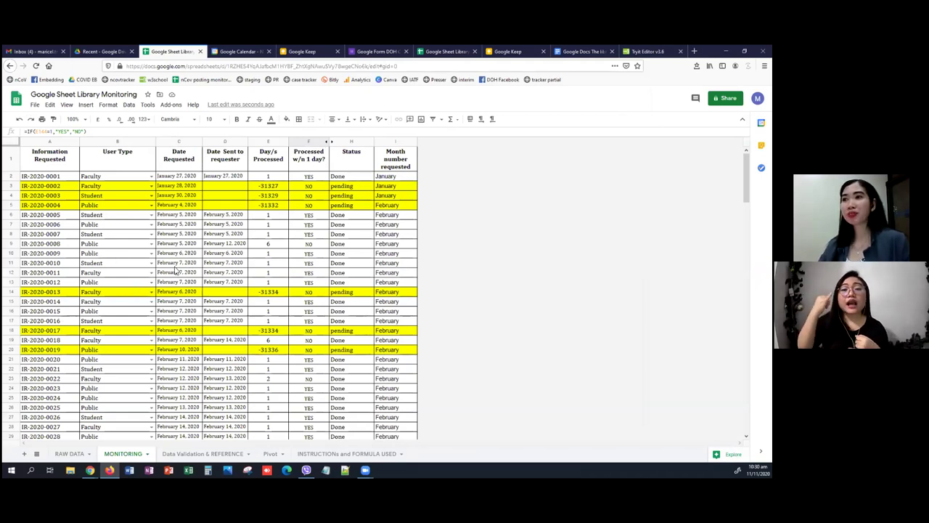
Show the edit history of the Date Requested cell for IR-2020-0005, and close it
{"action": "left_click", "coordinate": [174, 216]}
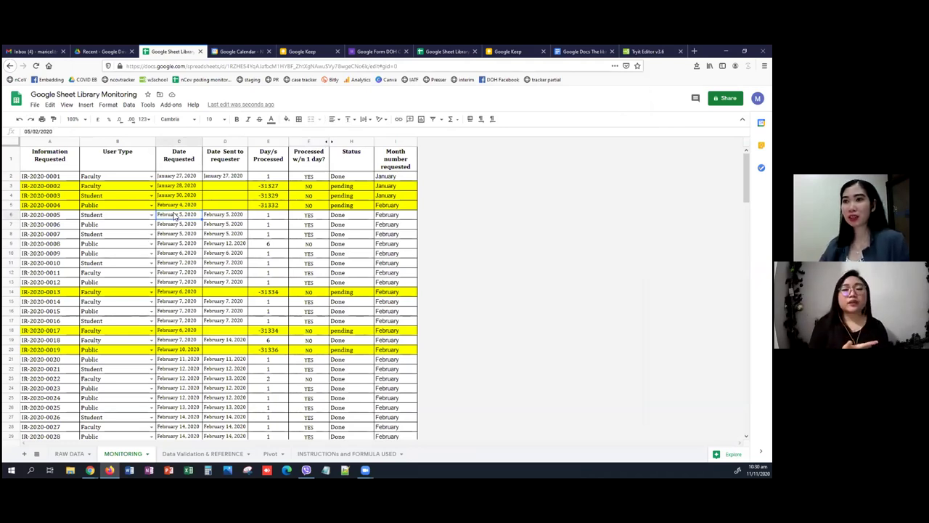
{"action": "right_click", "coordinate": [174, 216]}
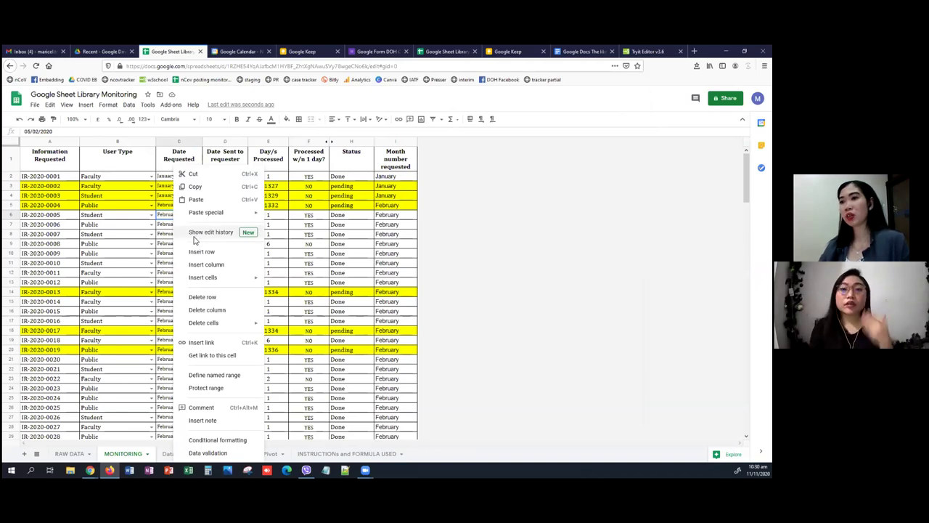
{"action": "left_click", "coordinate": [194, 236]}
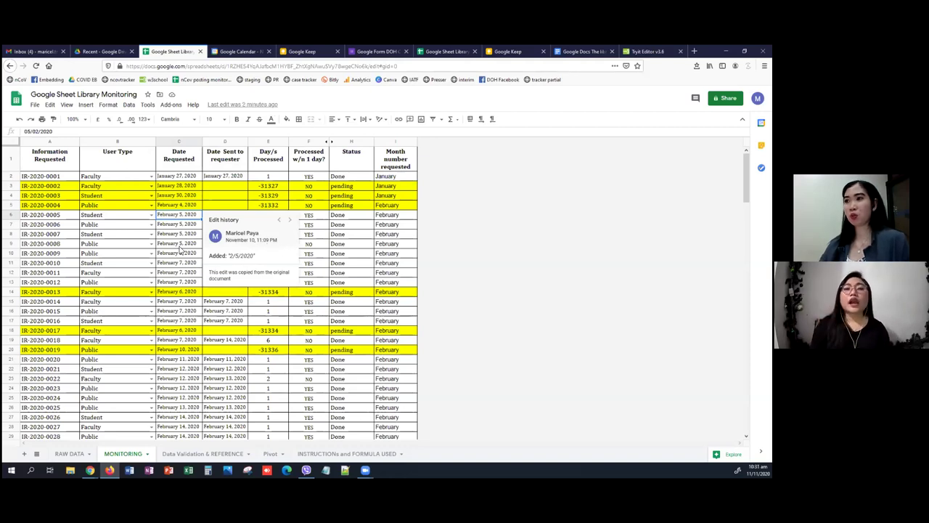
{"action": "left_click", "coordinate": [125, 256]}
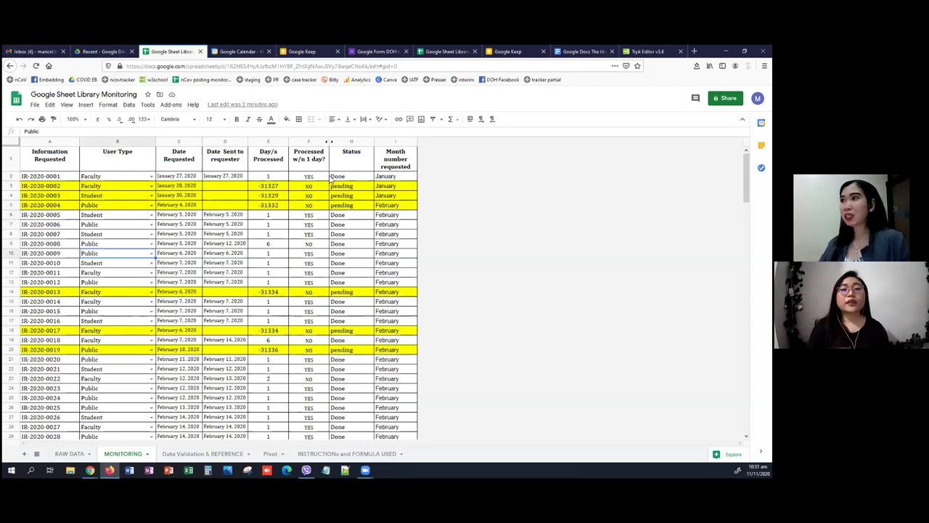
{"action": "left_click", "coordinate": [267, 234]}
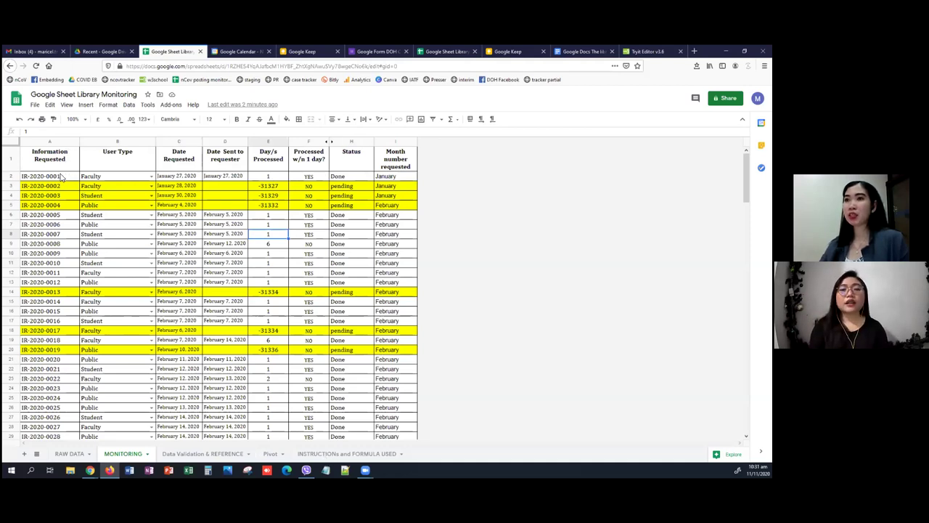
Go through the functions listed on the INSTRUCTIONs and FORMULA USED sheet, from IF to CONDITIONAL FORMATTING, and the LEFT example
{"action": "key", "text": "ctrl+shift+Page_Down"}
{"action": "key", "text": "ctrl+shift+Page_Down"}
{"action": "key", "text": "ctrl+shift+Page_Down"}
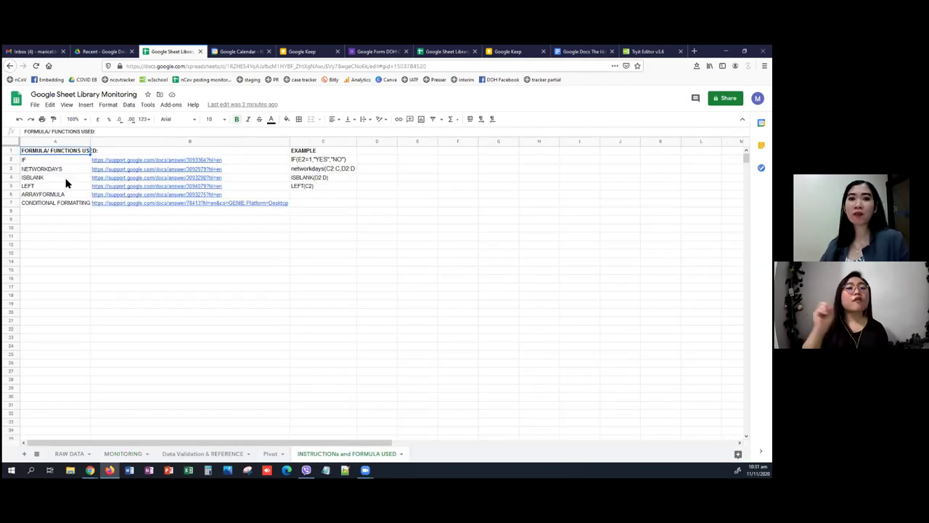
{"action": "key", "text": "Down"}
{"action": "key", "text": "Down"}
{"action": "key", "text": "Down"}
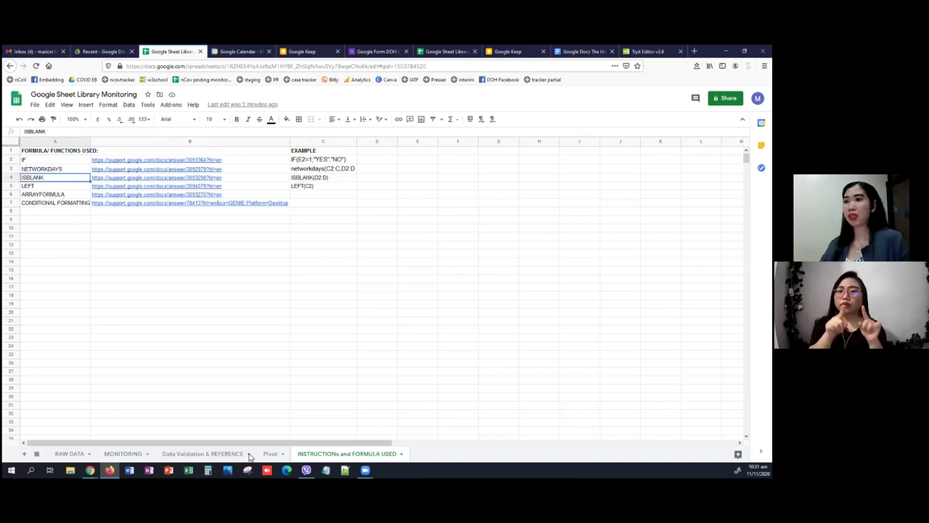
{"action": "key", "text": "Down"}
{"action": "key", "text": "Down"}
{"action": "key", "text": "Down"}
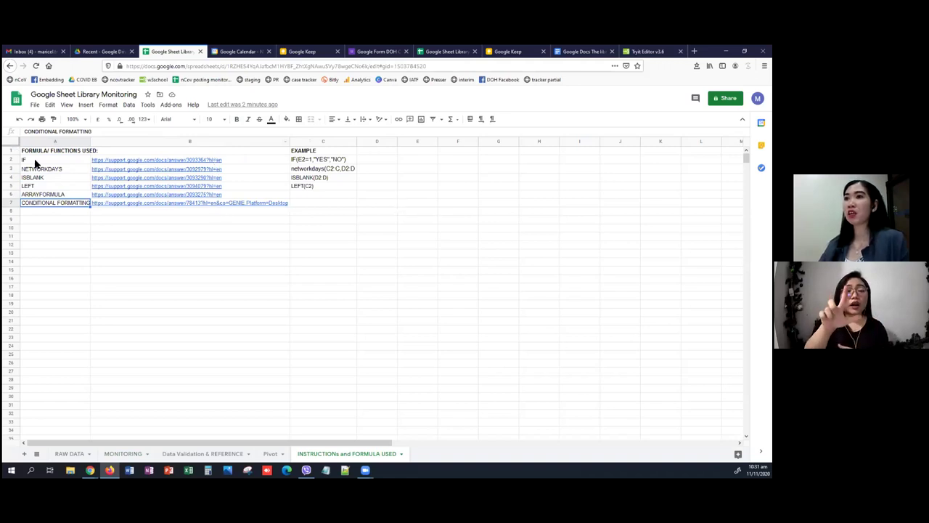
{"action": "left_click", "coordinate": [327, 184]}
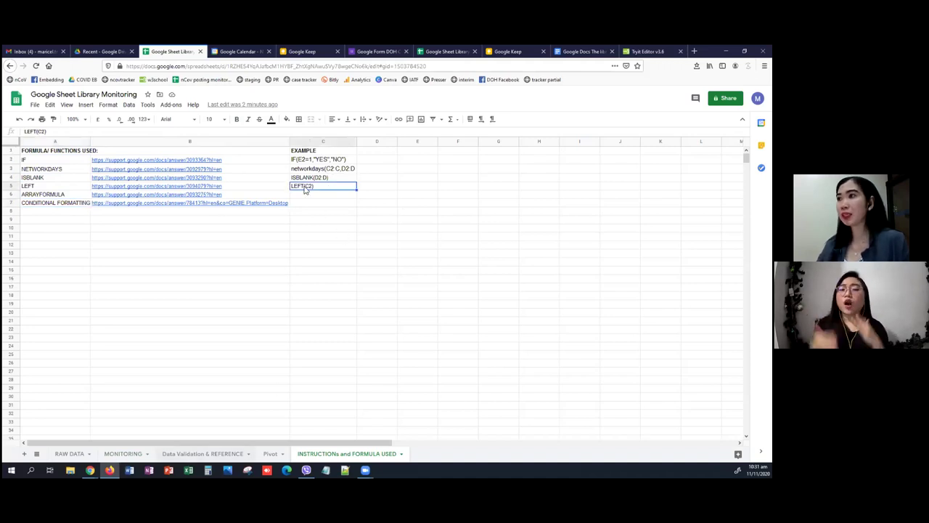
Return to the MONITORING sheet and check the Status cell in row 7 and the IF formula under Processed w/n 1 day
{"action": "key", "text": "ctrl+shift+Page_Up"}
{"action": "key", "text": "ctrl+shift+Page_Up"}
{"action": "key", "text": "ctrl+shift+Page_Up"}
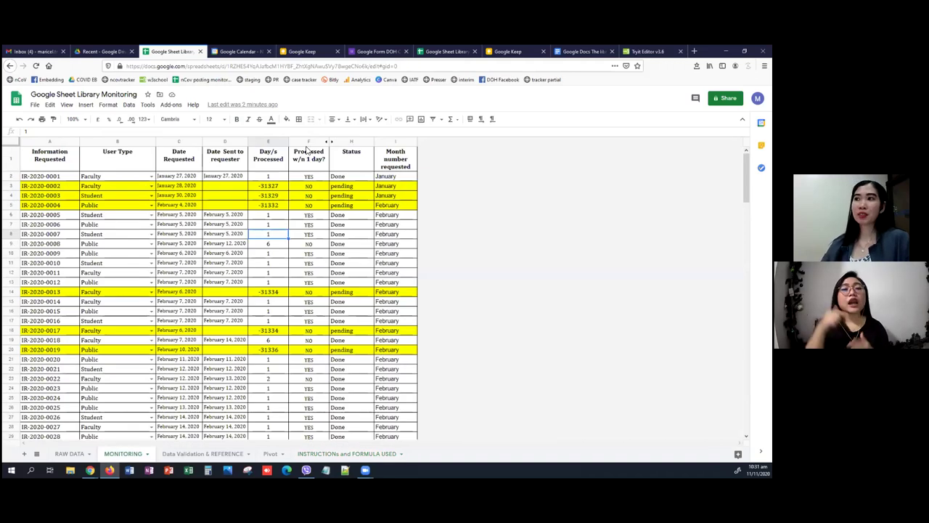
{"action": "key", "text": "Up"}
{"action": "key", "text": "Right"}
{"action": "key", "text": "Right"}
{"action": "key", "text": "Right"}
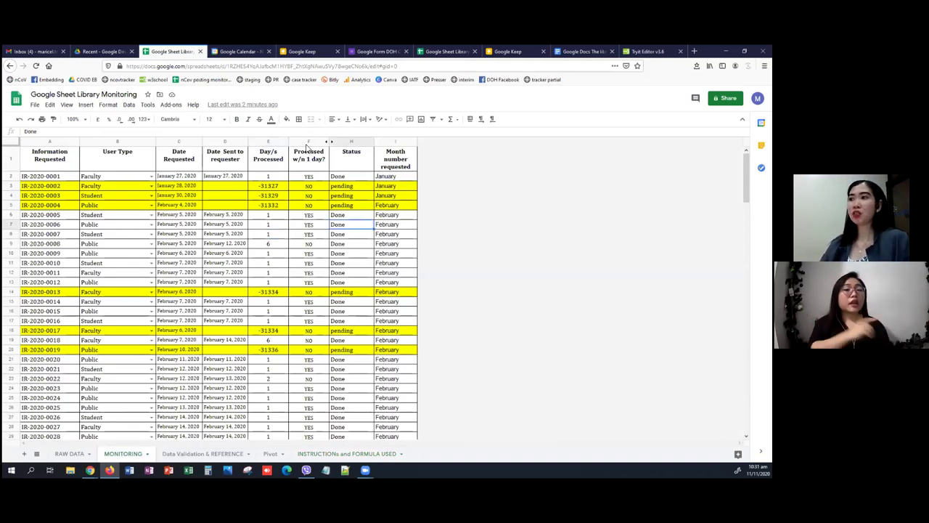
{"action": "left_click", "coordinate": [307, 179]}
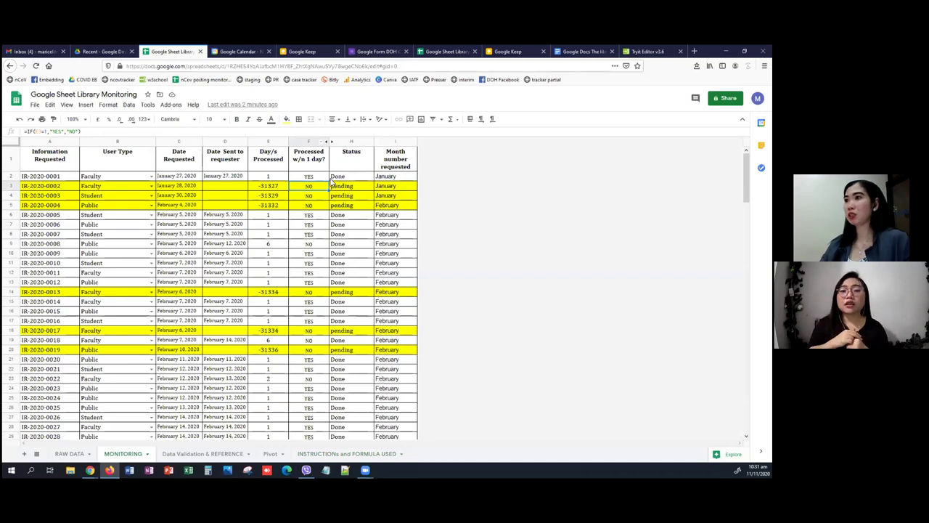
Inspect the networkdays array formula in the first Day/s Processed cell, the row 3 date and day count, and the row 8 Status
{"action": "left_click", "coordinate": [269, 176]}
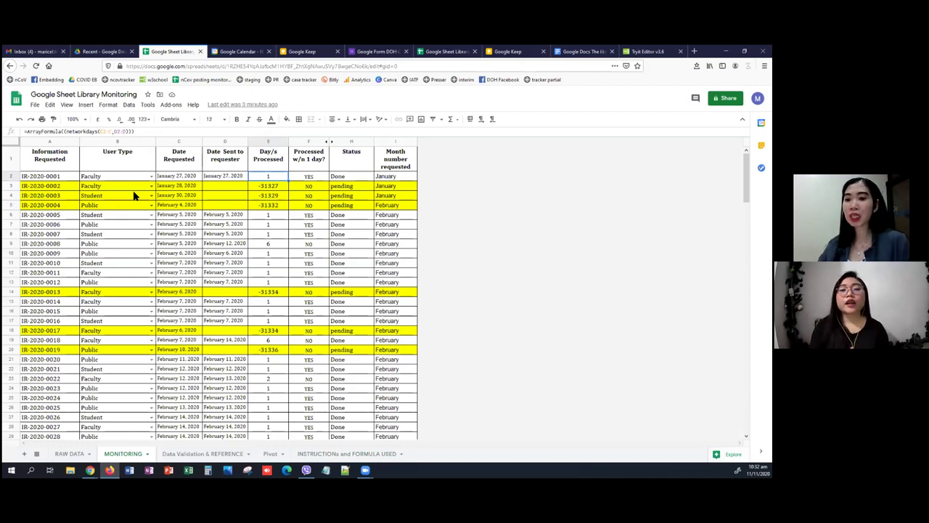
{"action": "key", "text": "Down"}
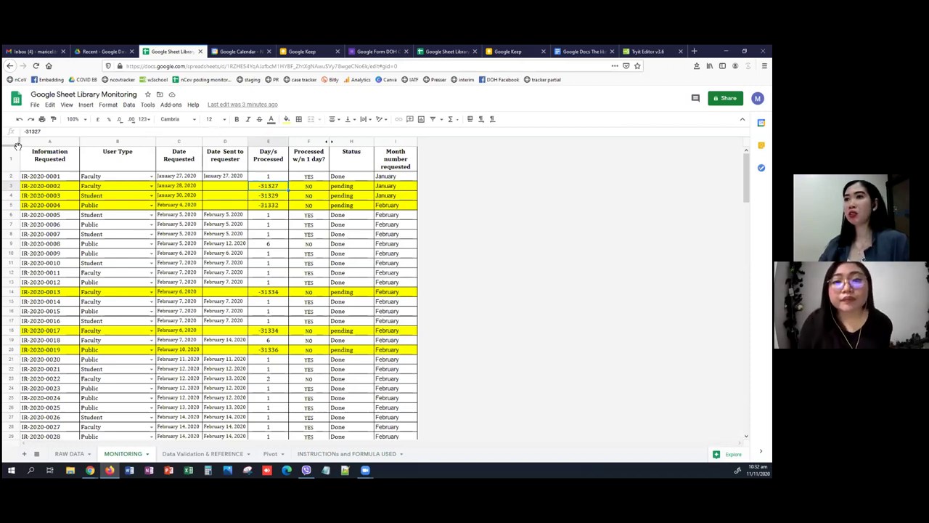
{"action": "key", "text": "Left"}
{"action": "key", "text": "Left"}
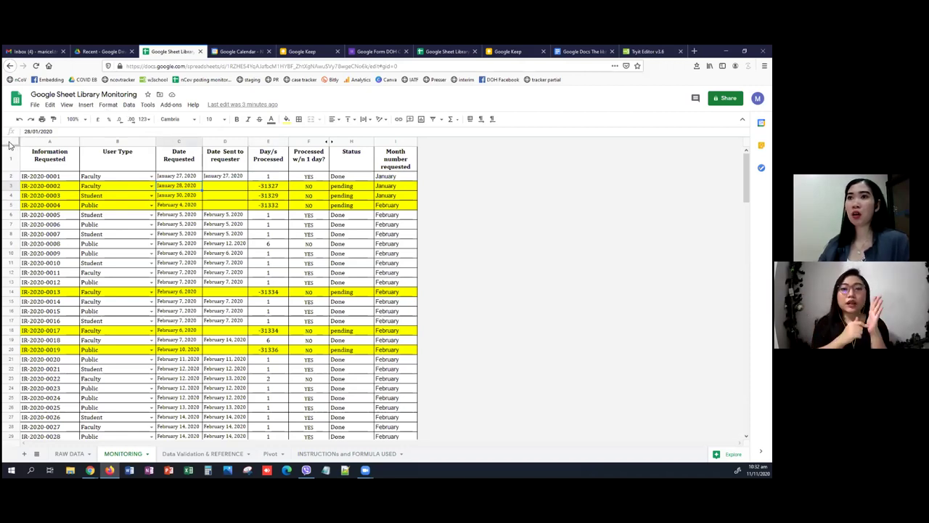
{"action": "key", "text": "Right"}
{"action": "key", "text": "Right"}
{"action": "key", "text": "Right"}
{"action": "key", "text": "Right"}
{"action": "key", "text": "Right"}
{"action": "key", "text": "Down"}
{"action": "key", "text": "Down"}
{"action": "key", "text": "Down"}
{"action": "key", "text": "Down"}
{"action": "key", "text": "Down"}
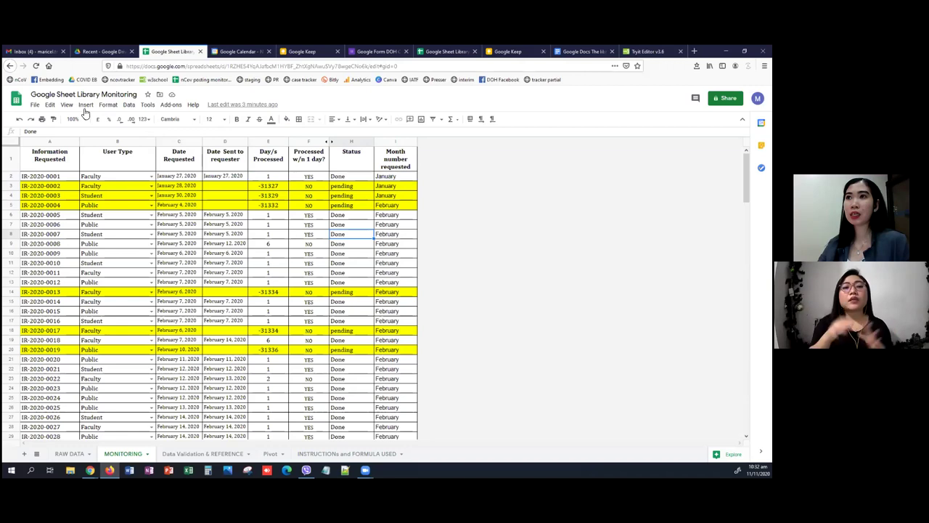
Select the whole MONITORING sheet, examine the conditional format rule for pending rows and its condition types, and check row 7's month formula
{"action": "key", "text": "ctrl+a"}
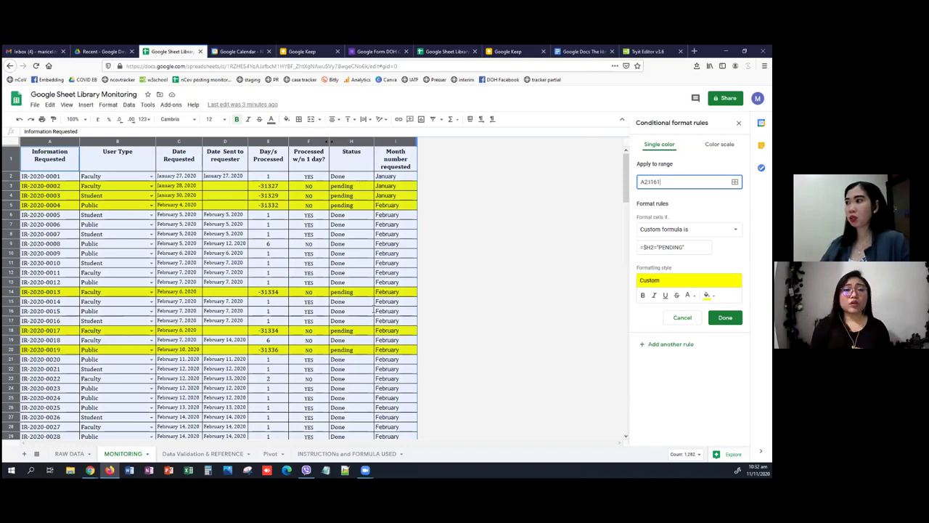
{"action": "key", "text": "Tab"}
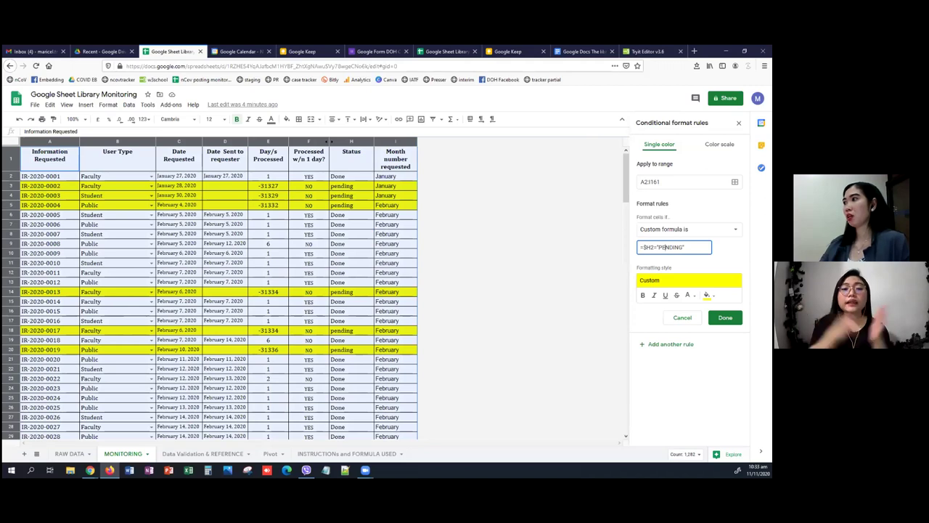
{"action": "left_click", "coordinate": [676, 229]}
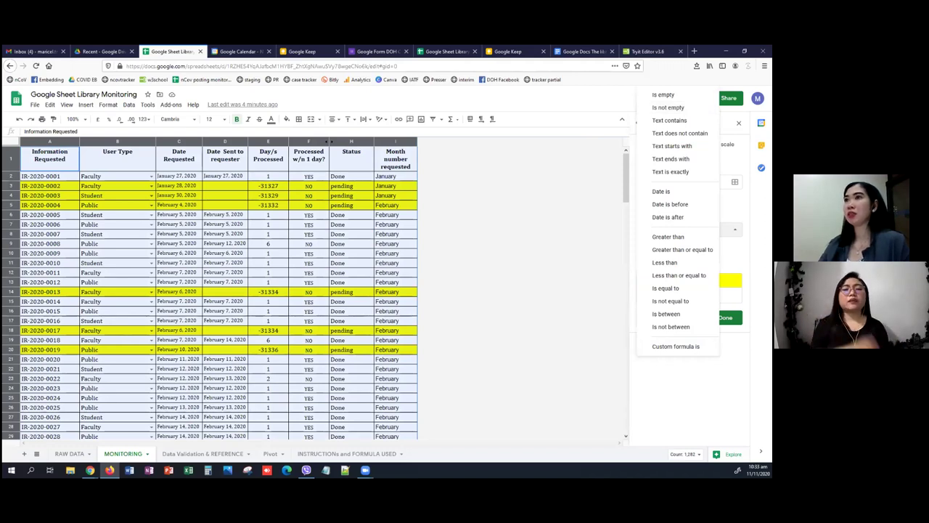
{"action": "left_click", "coordinate": [395, 224]}
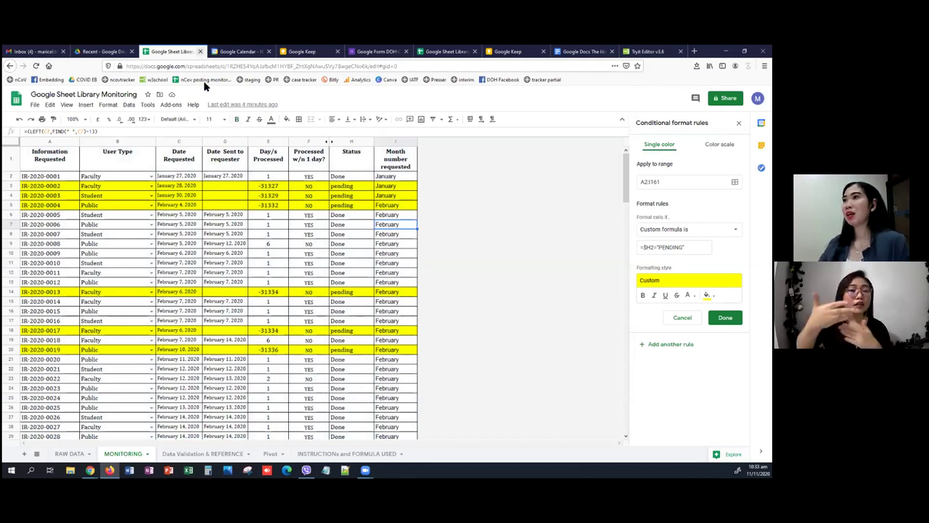
Close the Google Sheet Library Monitoring file and switch to the Google Keep notes, checking the Gmail inbox on the way
{"action": "key", "text": "ctrl+w"}
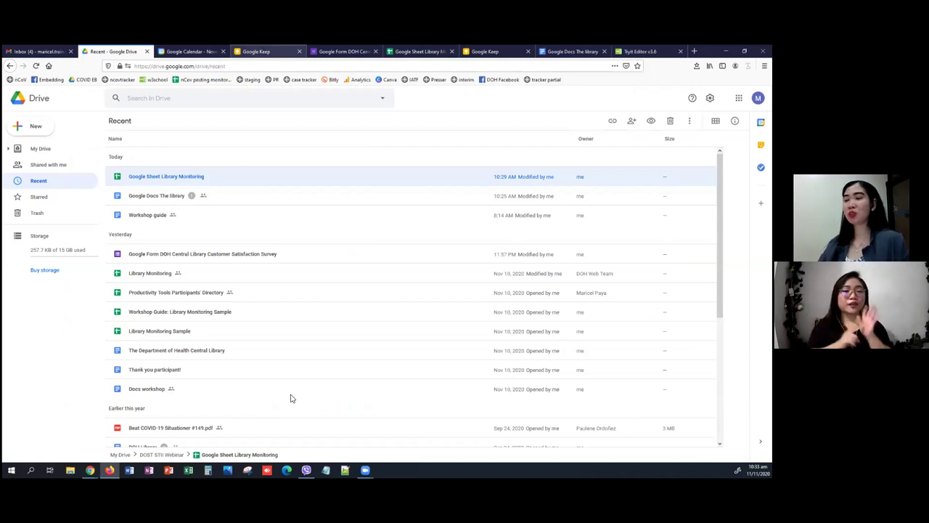
{"action": "key", "text": "ctrl+4"}
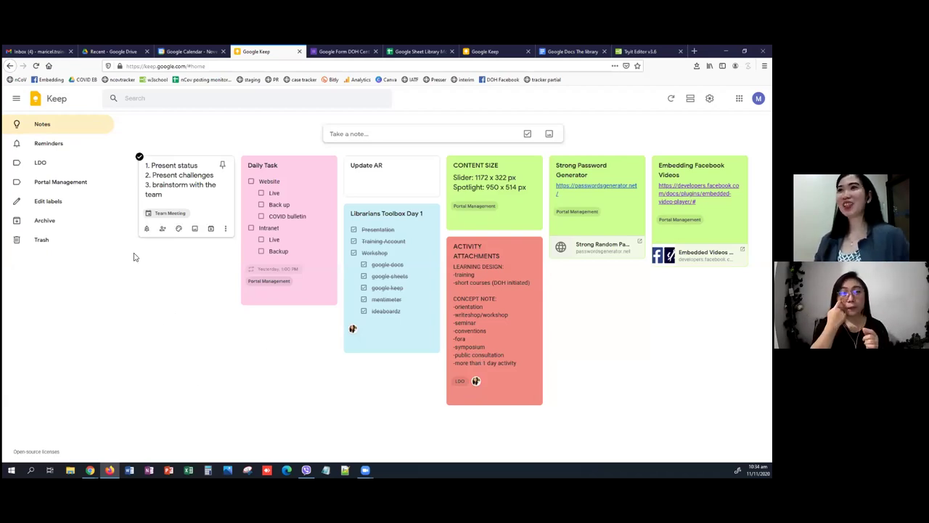
{"action": "left_click", "coordinate": [48, 50]}
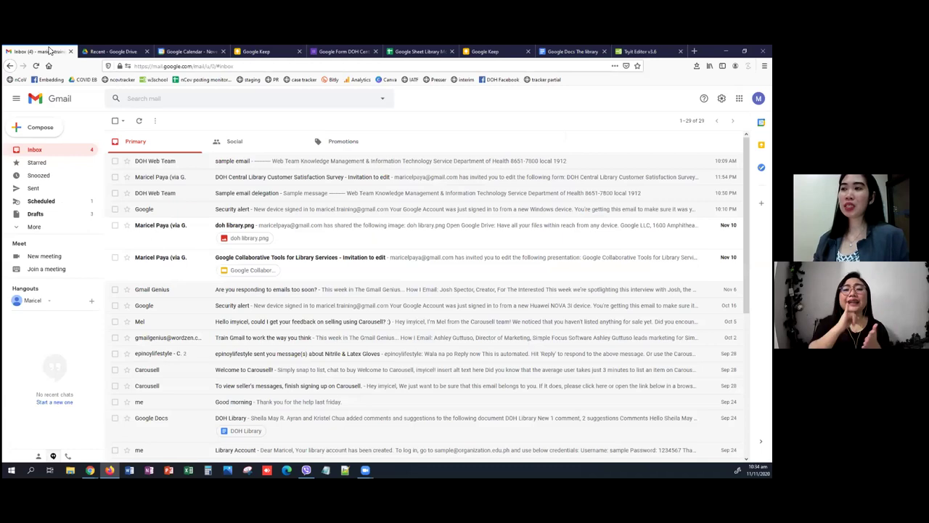
{"action": "key", "text": "ctrl+Tab"}
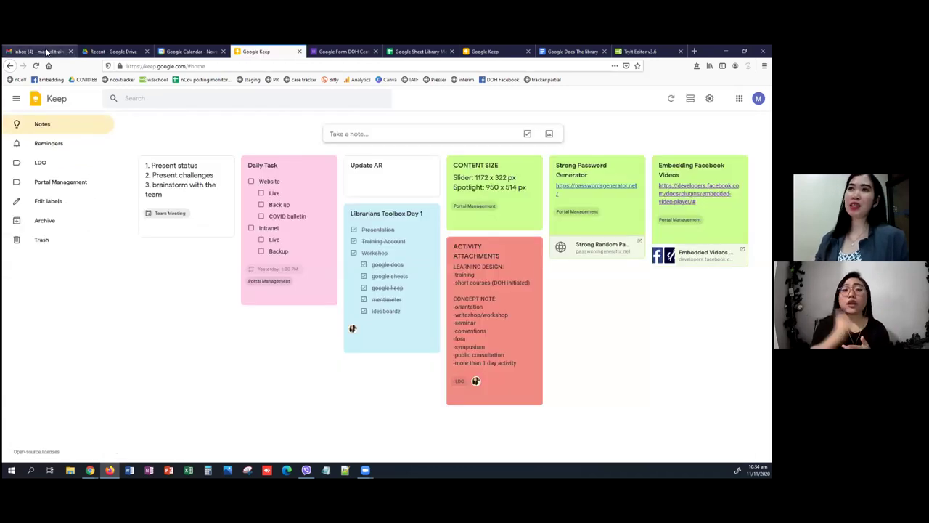